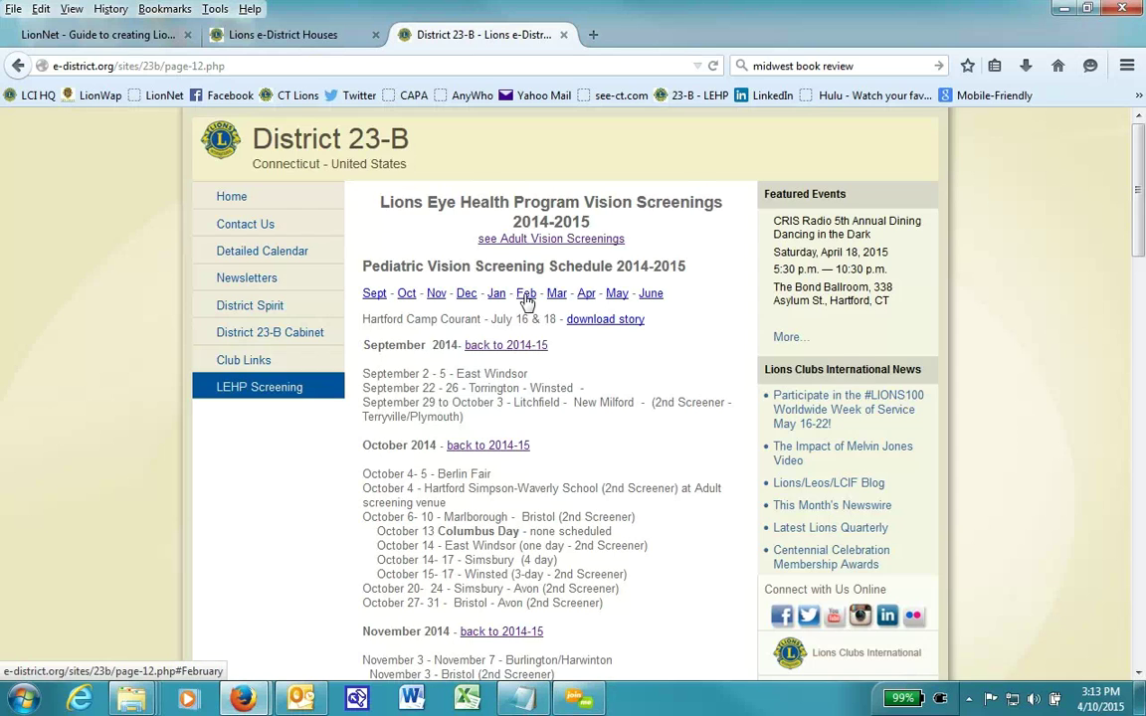
Follow the February and June month links in the 2014-2015 pediatric schedule, returning to the schedule's start after each.
left_click(526, 296)
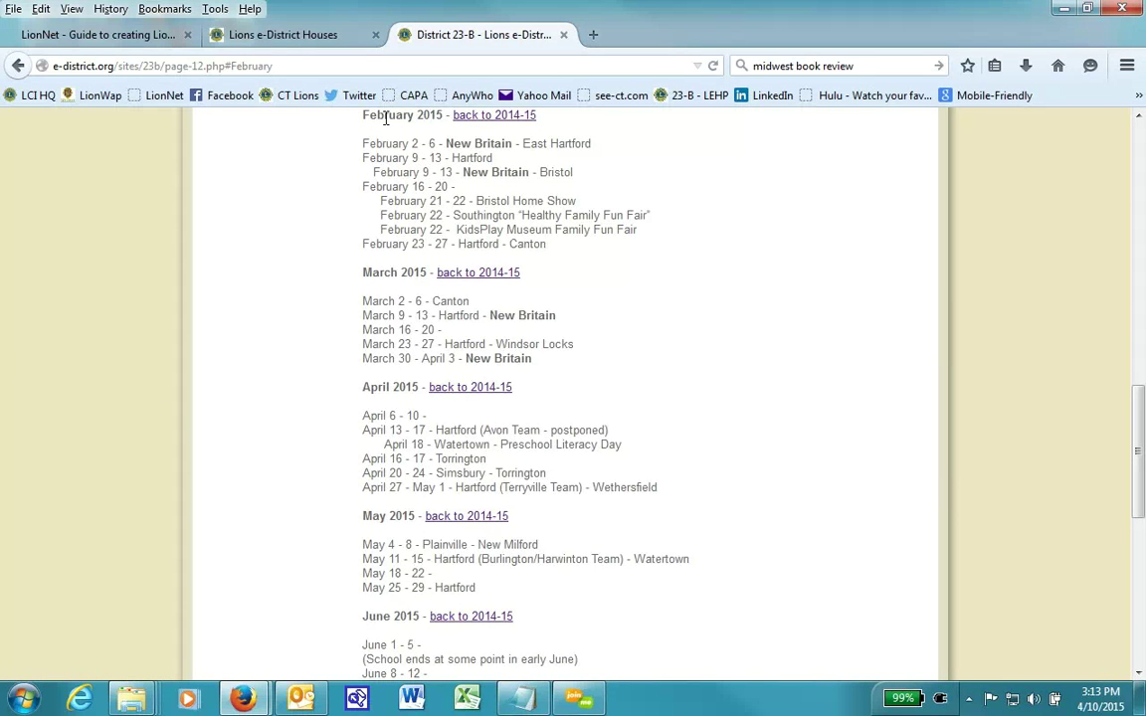
left_click_drag(384, 117, 555, 124)
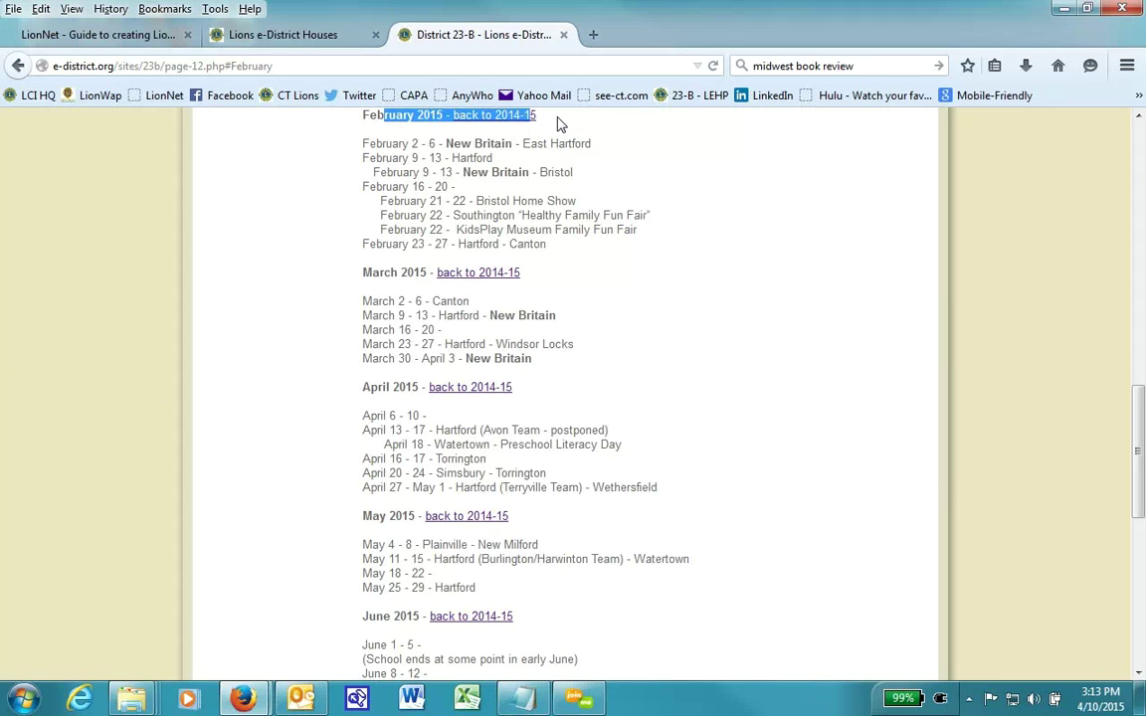
left_click(560, 124)
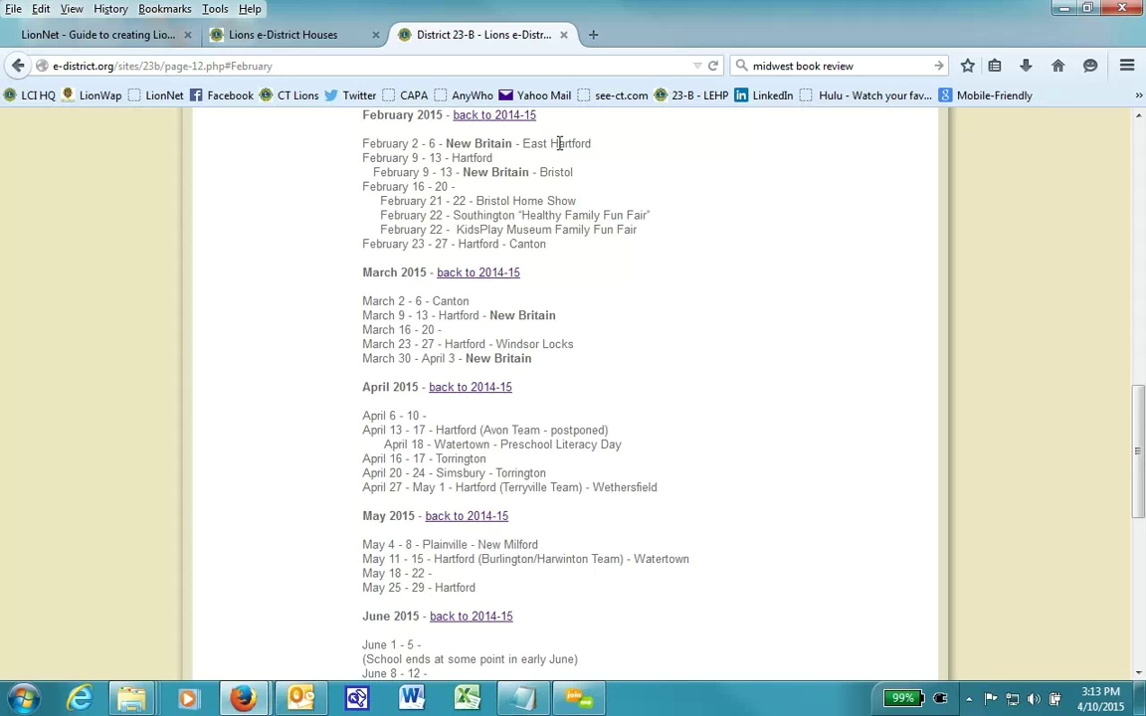
left_click(505, 124)
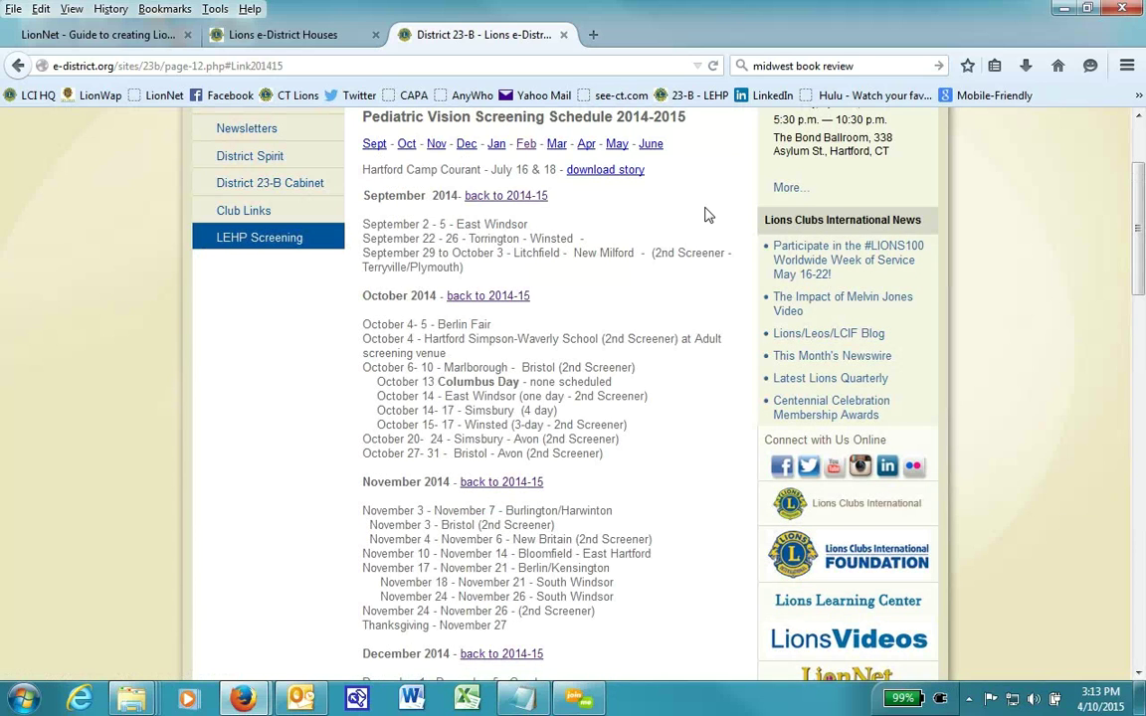
scroll(706, 215, "up", 2)
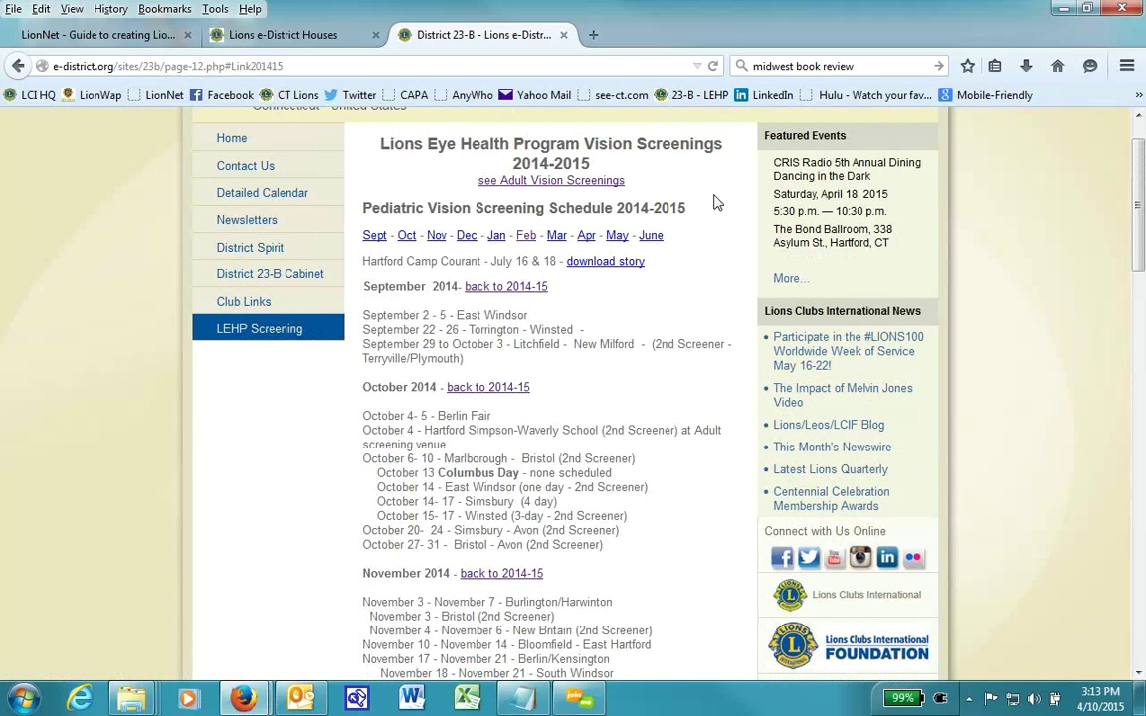
left_click(652, 236)
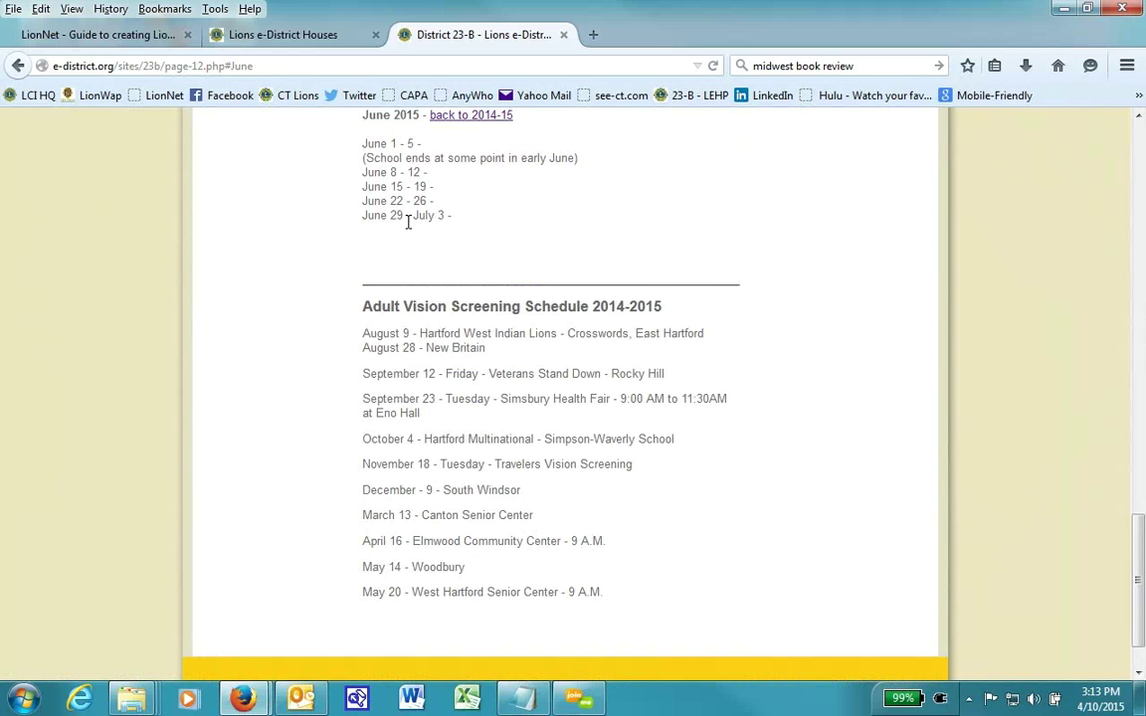
left_click(498, 117)
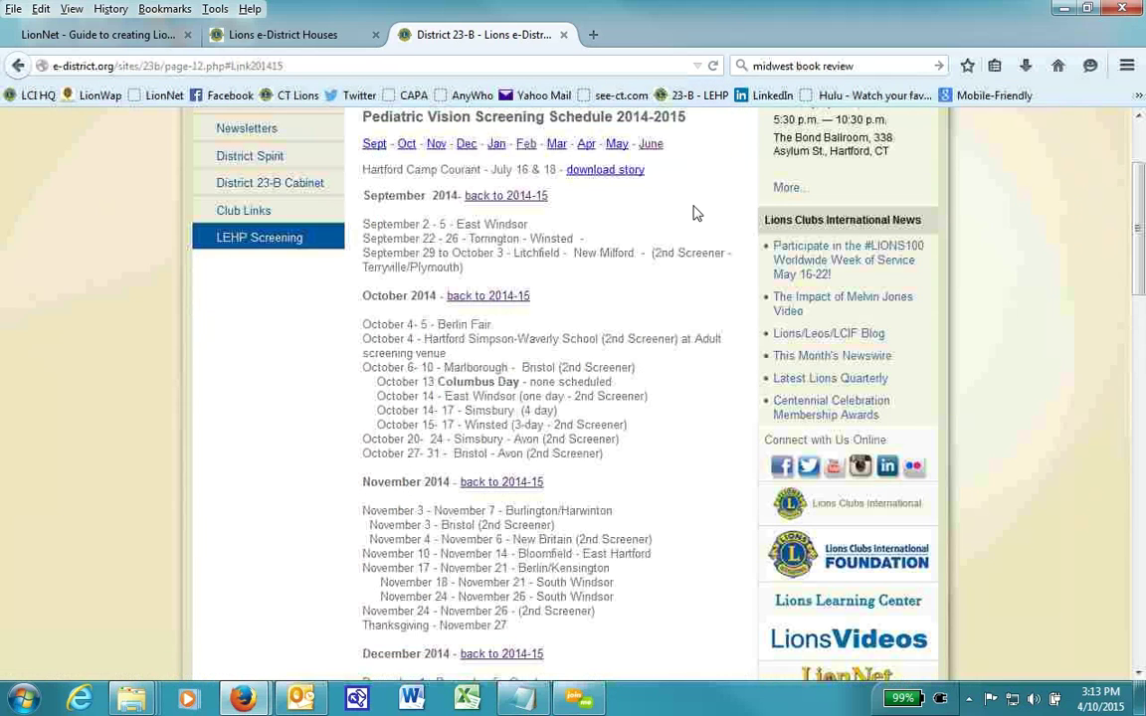
scroll(696, 229, "up", 3)
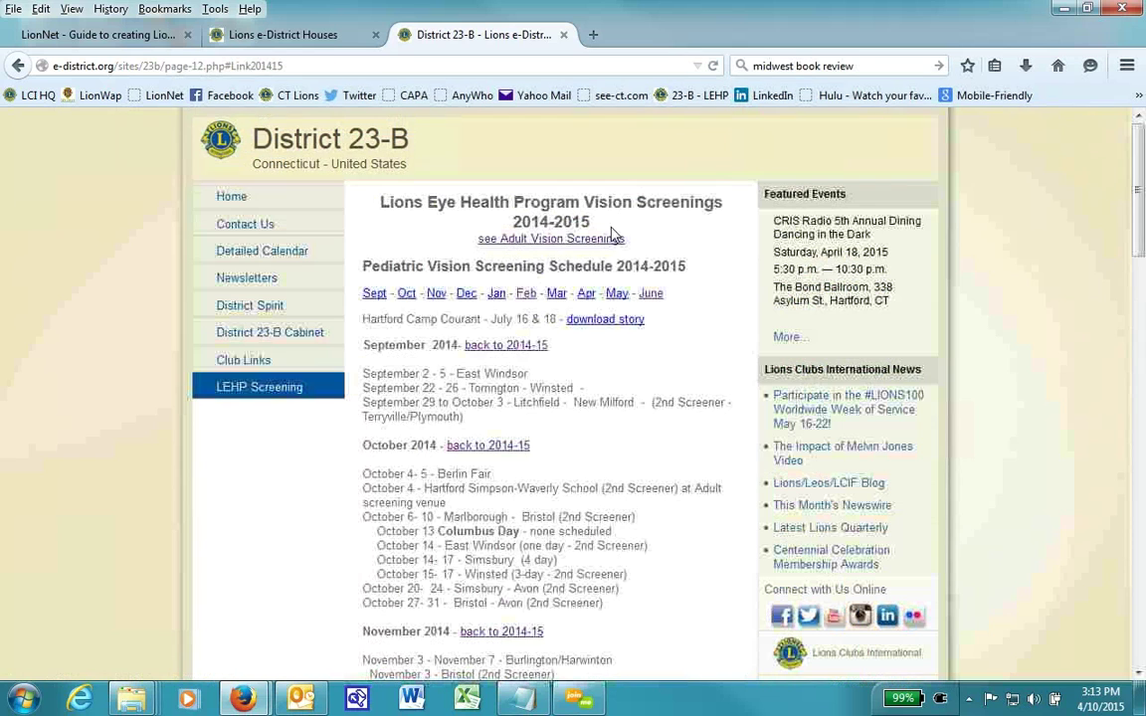
Follow the link to the adult vision screenings, look over the schedule, and return to the 2014-15 pediatric schedule via a back link.
left_click(544, 241)
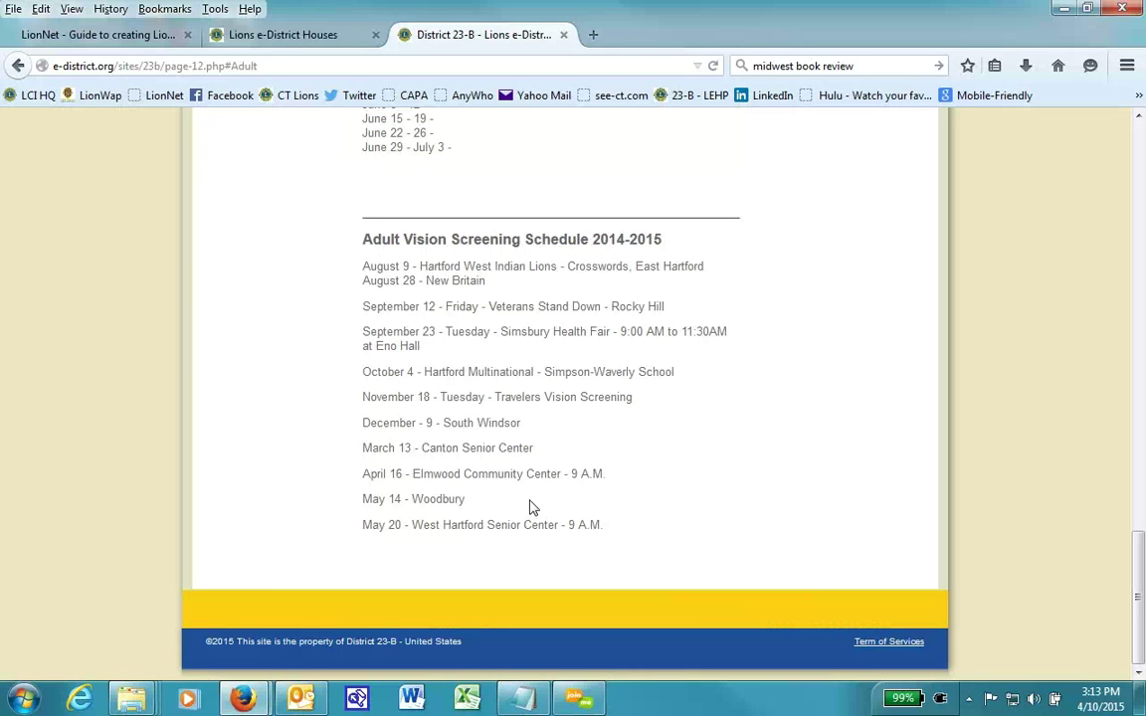
scroll(528, 501, "up", 4)
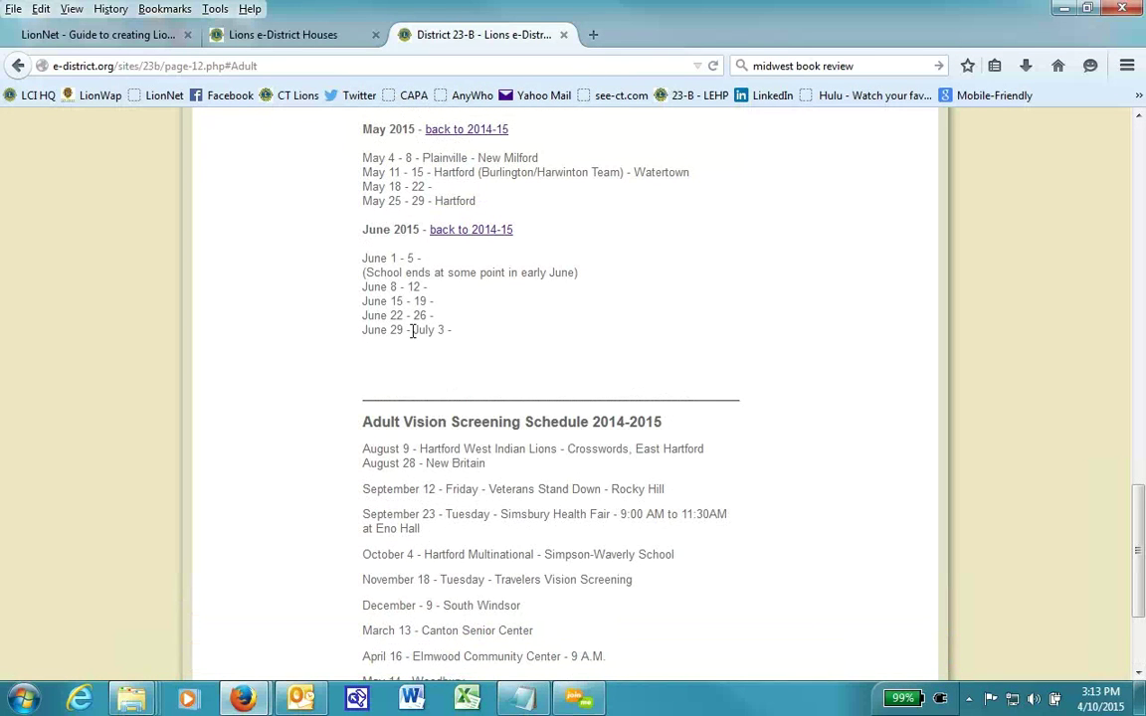
scroll(409, 329, "up", 6)
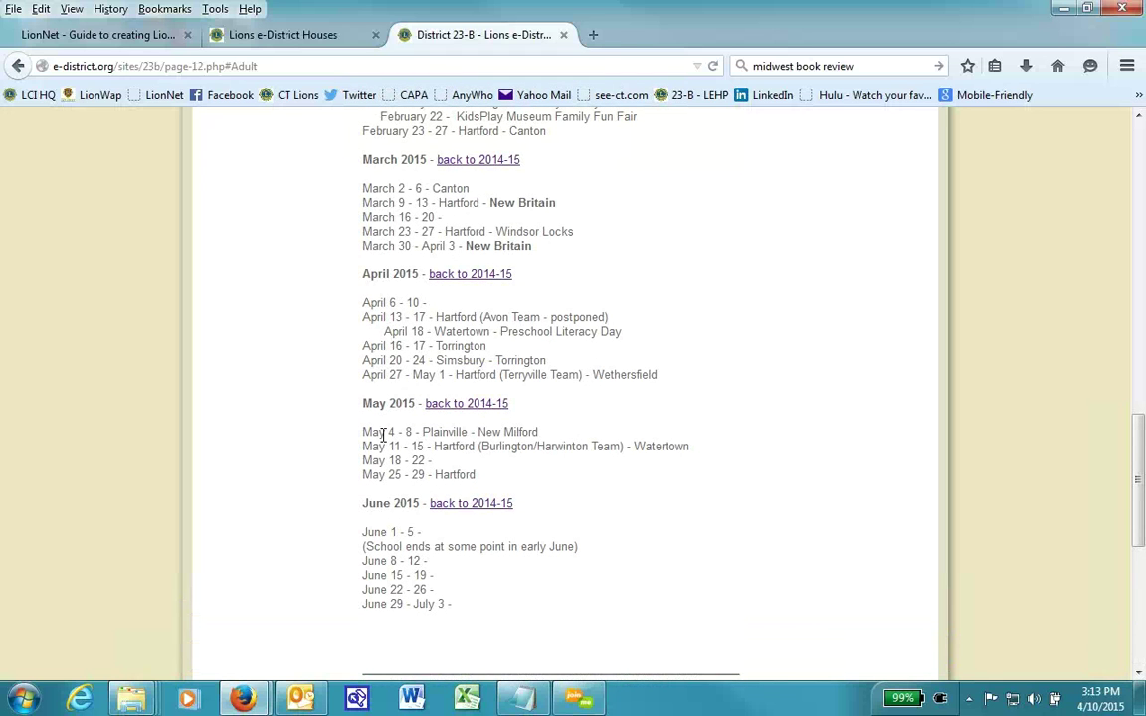
left_click(483, 275)
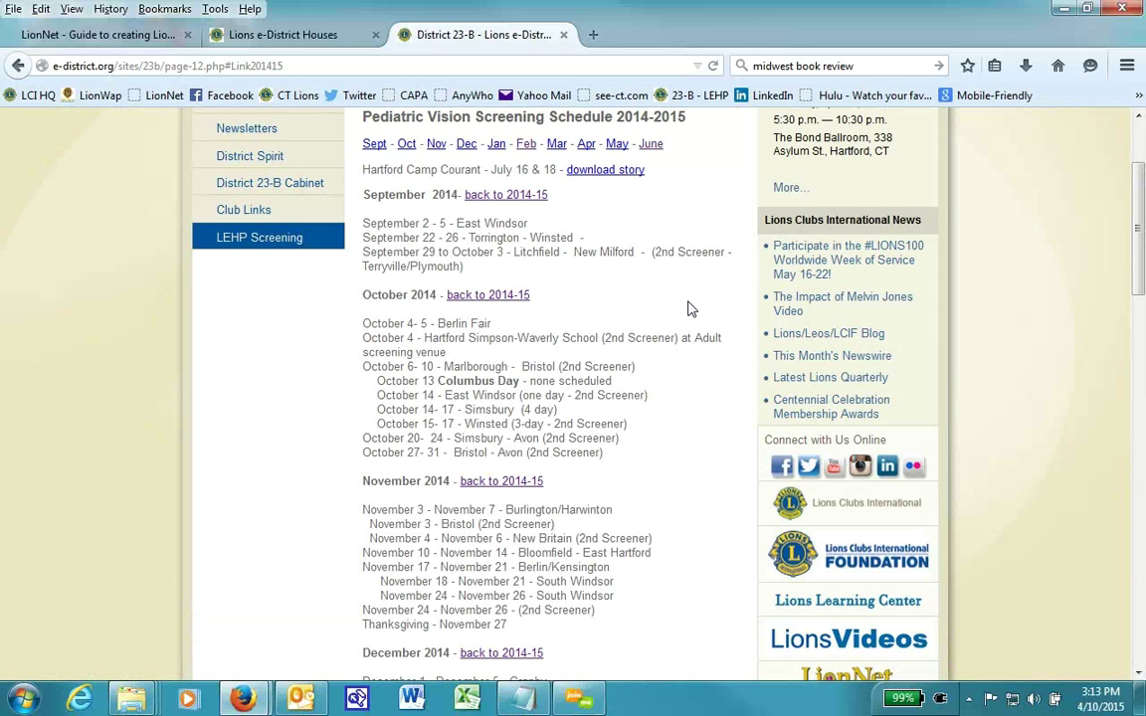
scroll(692, 308, "up", 3)
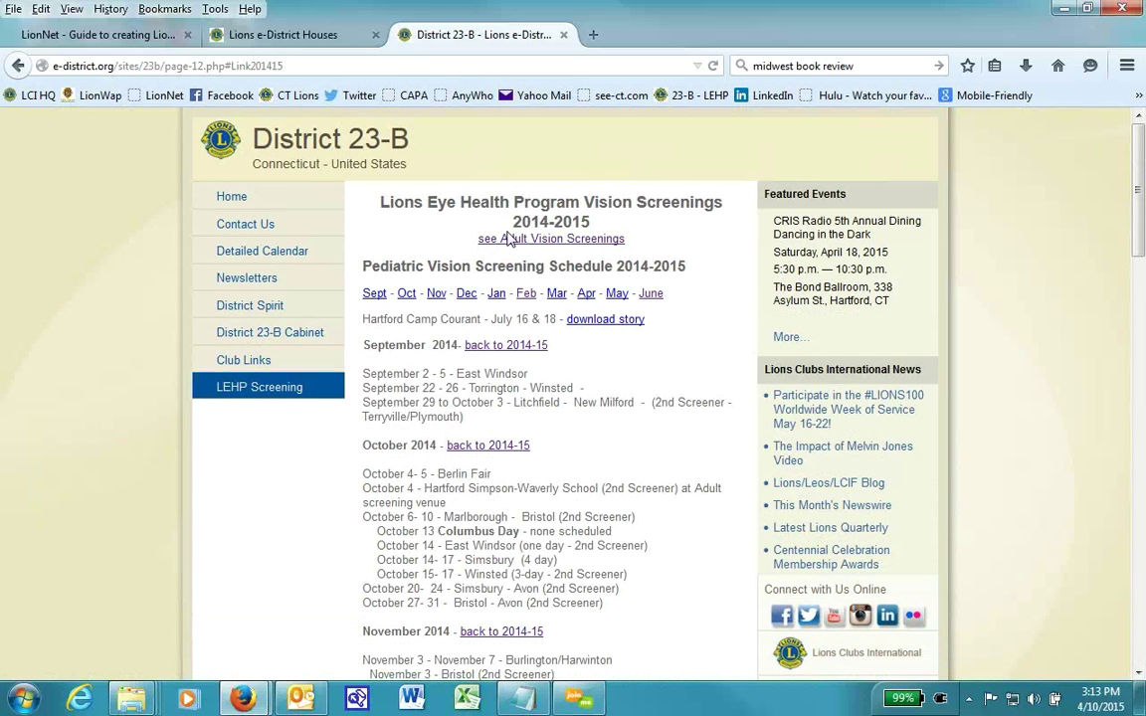
Switch to the e-District House administration page and open the LEHP Screening page for live editing.
left_click(312, 42)
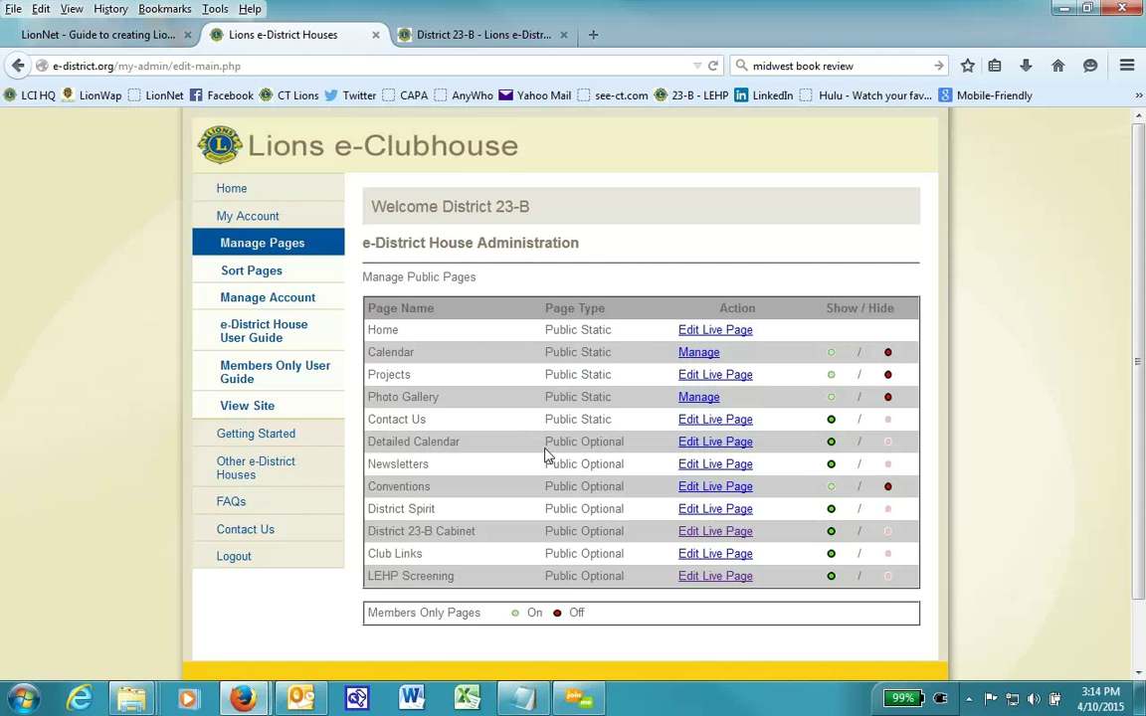
left_click_drag(389, 578, 488, 585)
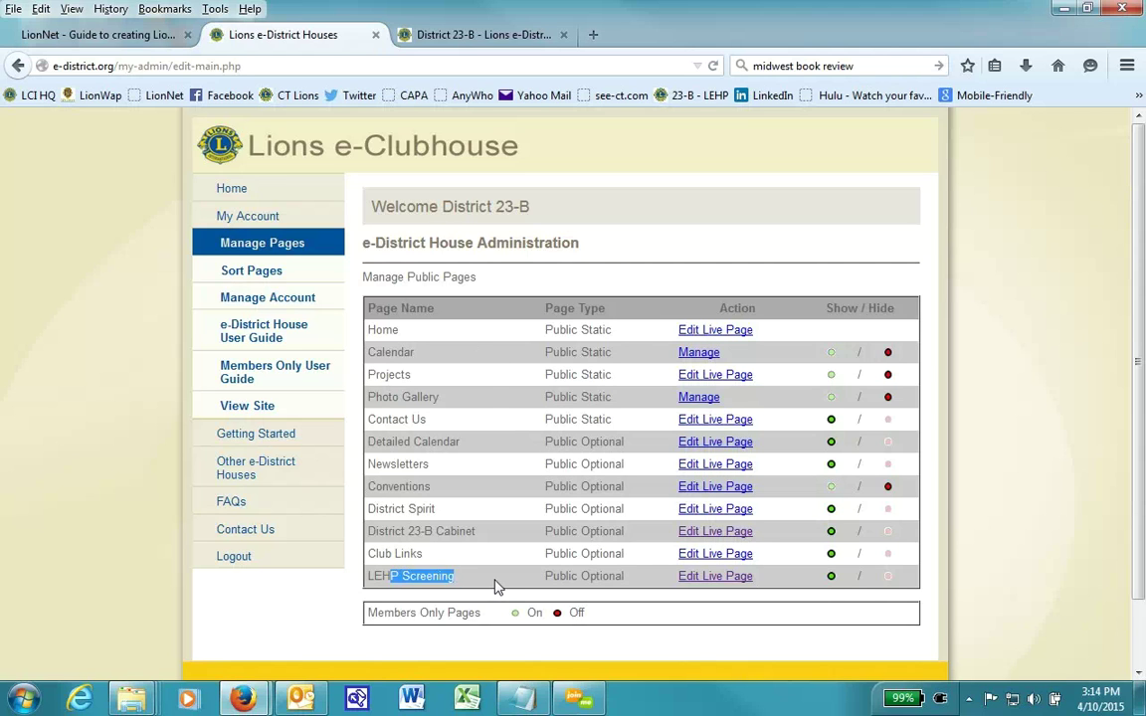
left_click(498, 587)
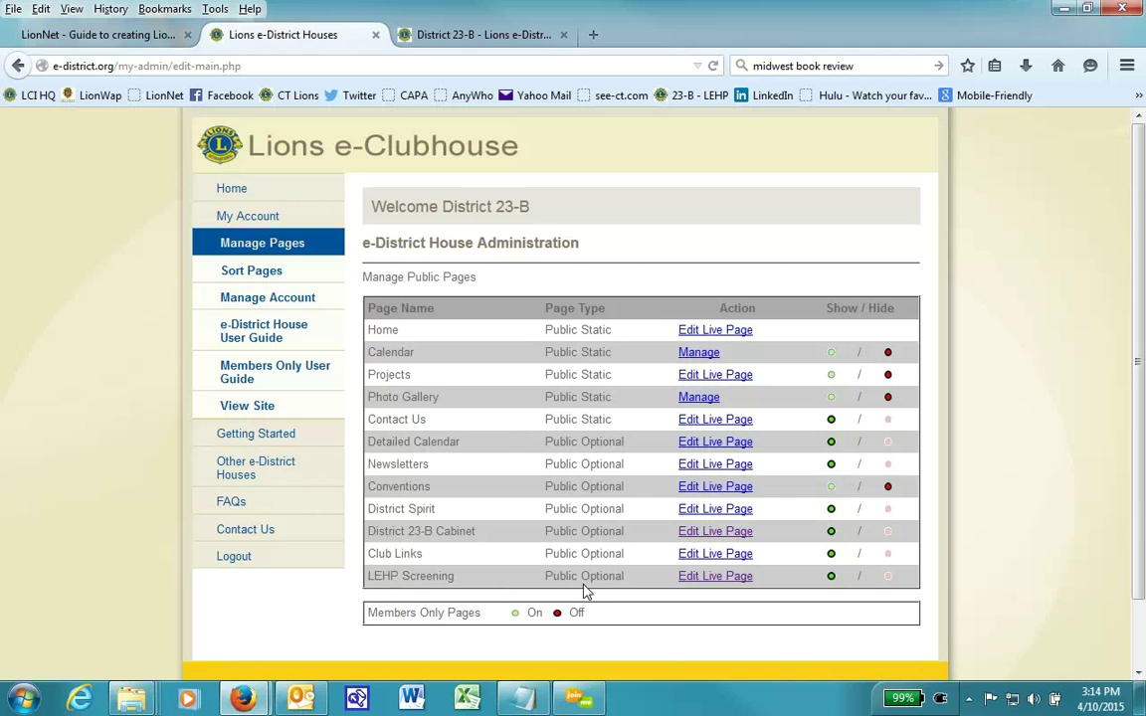
left_click(703, 580)
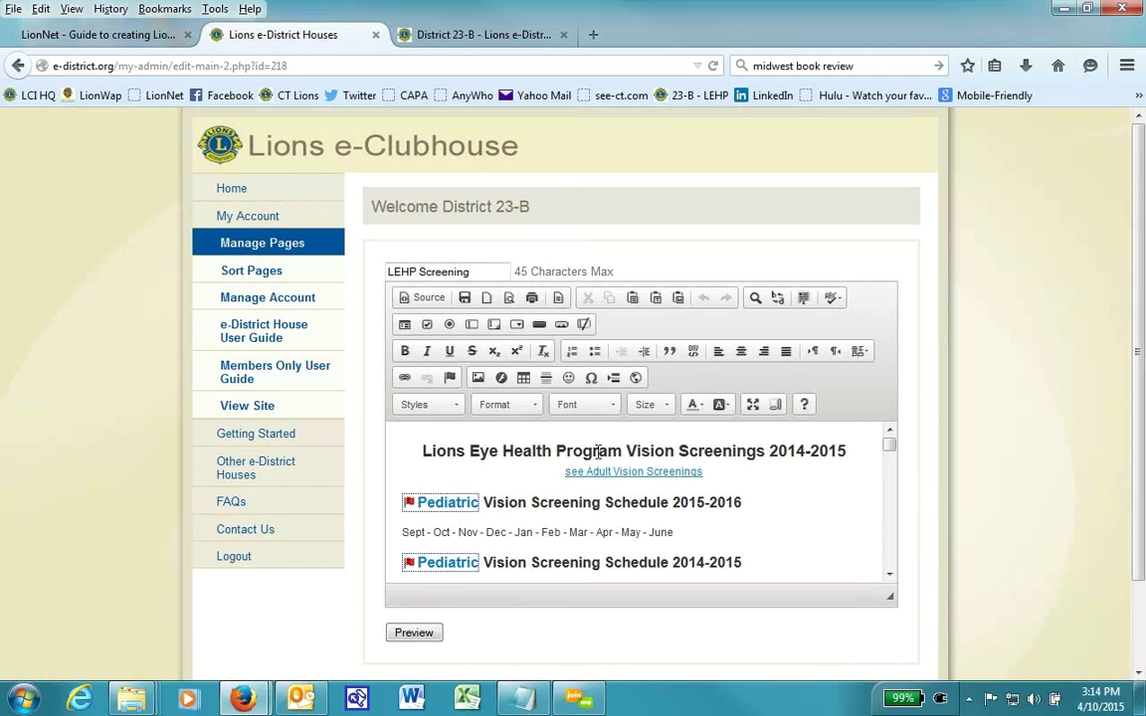
Examine the LEHP Screening page content, including its heading, month list, remaining 2014-2015 schedule and new 2015-2016 schedule.
left_click_drag(557, 450, 660, 453)
left_click(764, 451)
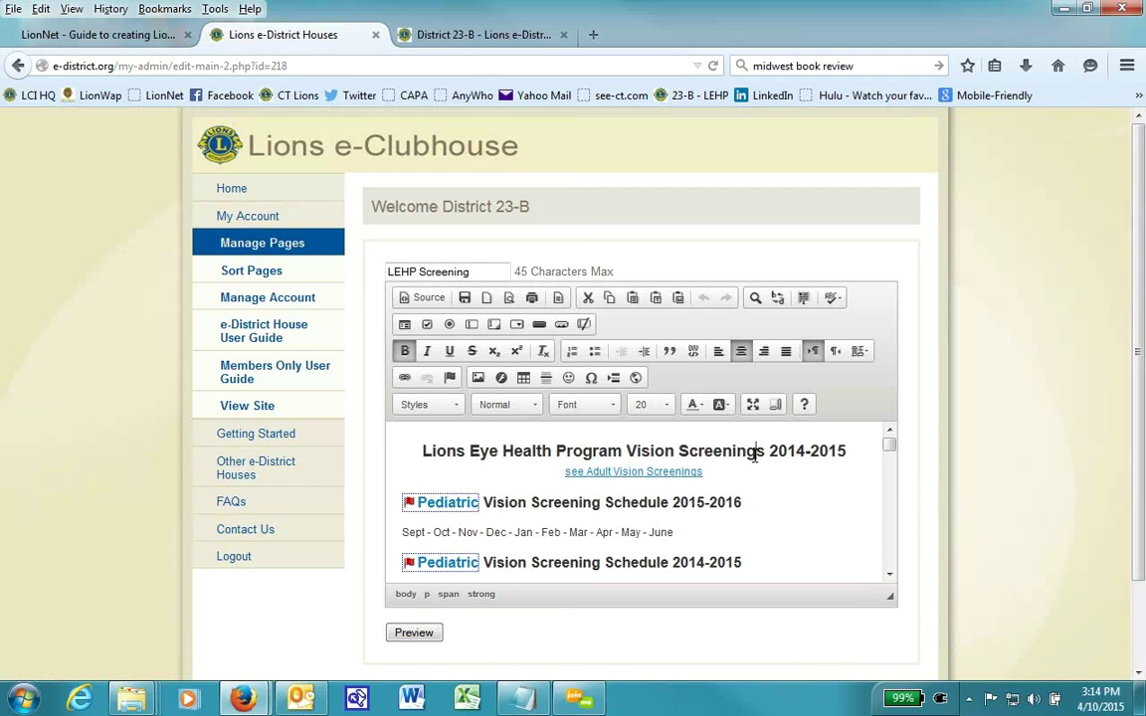
scroll(826, 471, "down", 3)
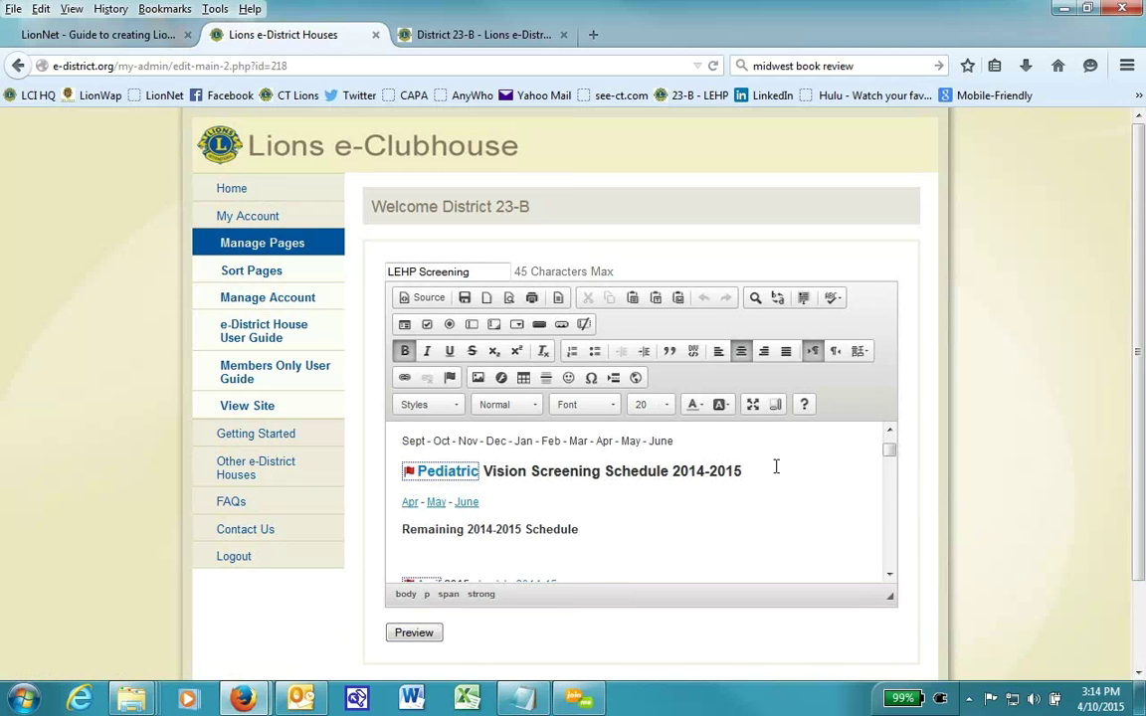
scroll(787, 475, "up", 3)
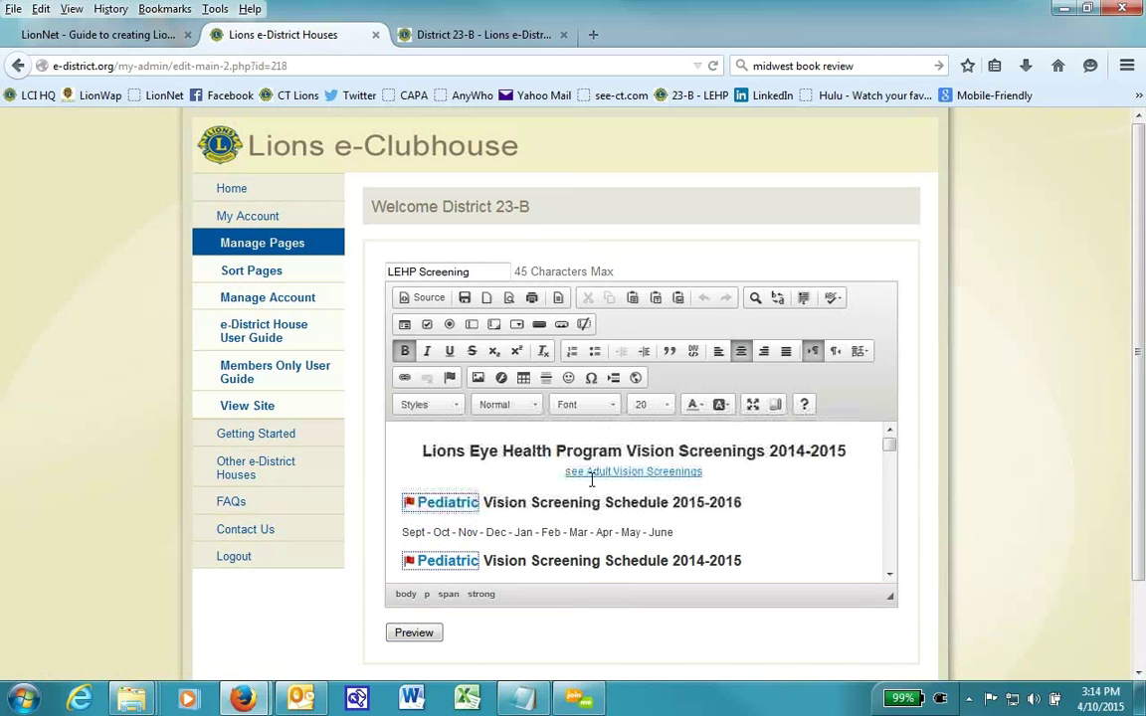
left_click(432, 532)
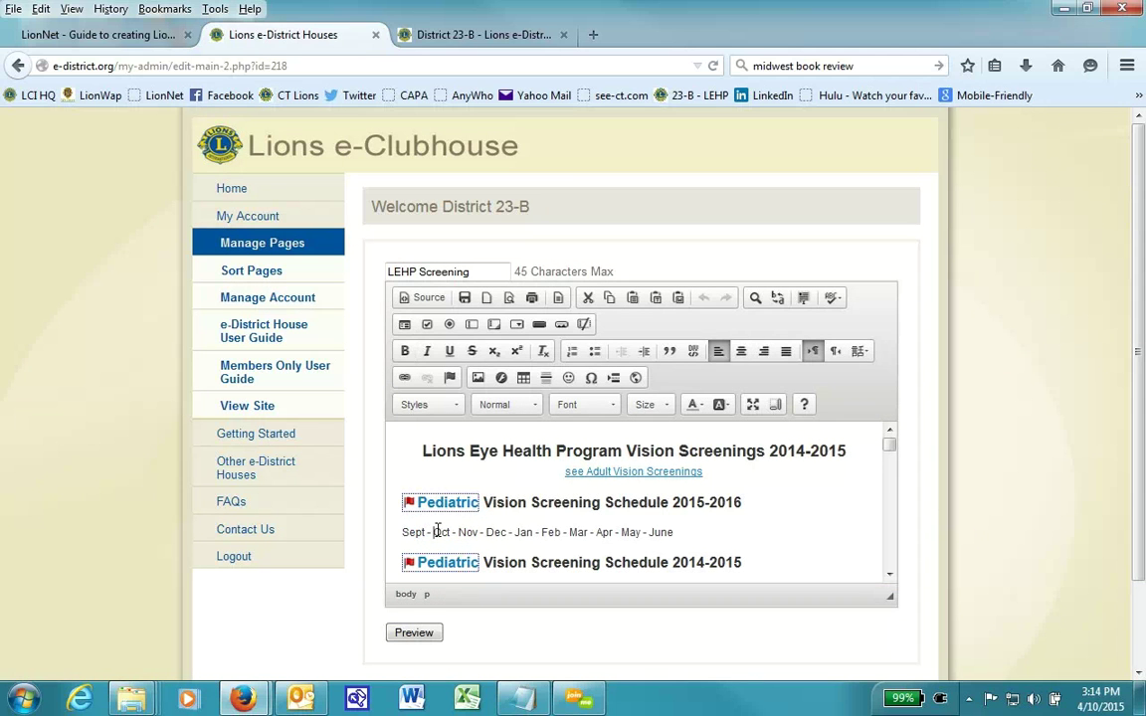
left_click(676, 534)
scroll(756, 515, "down", 2)
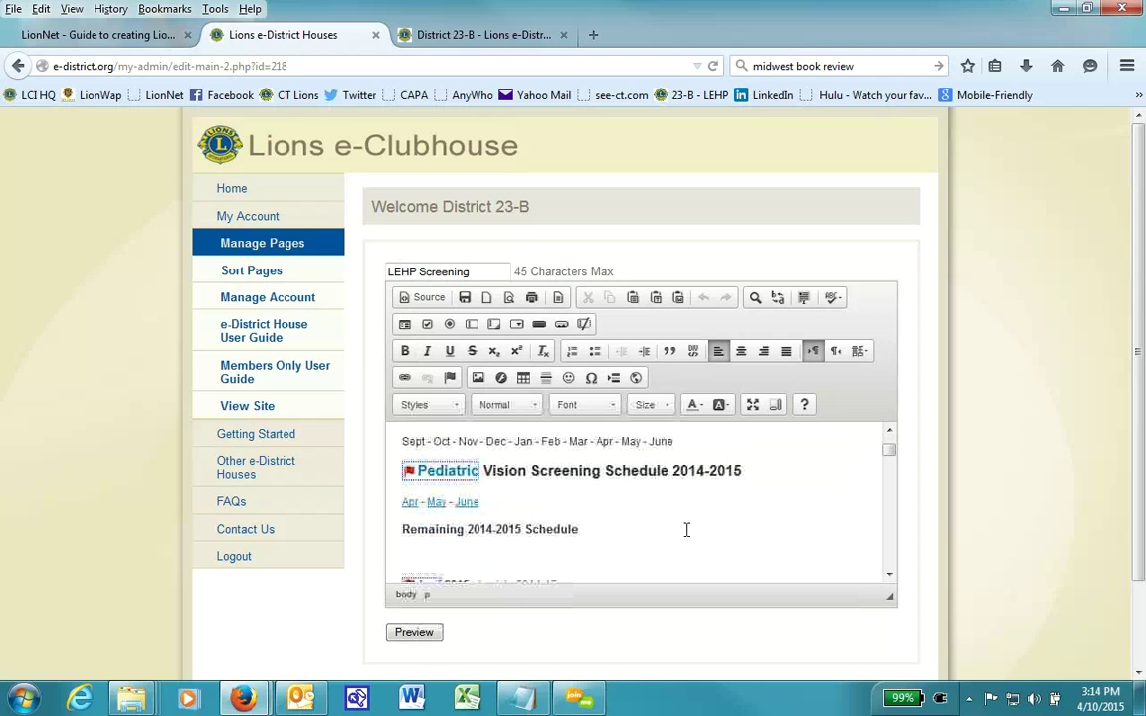
left_click(449, 531)
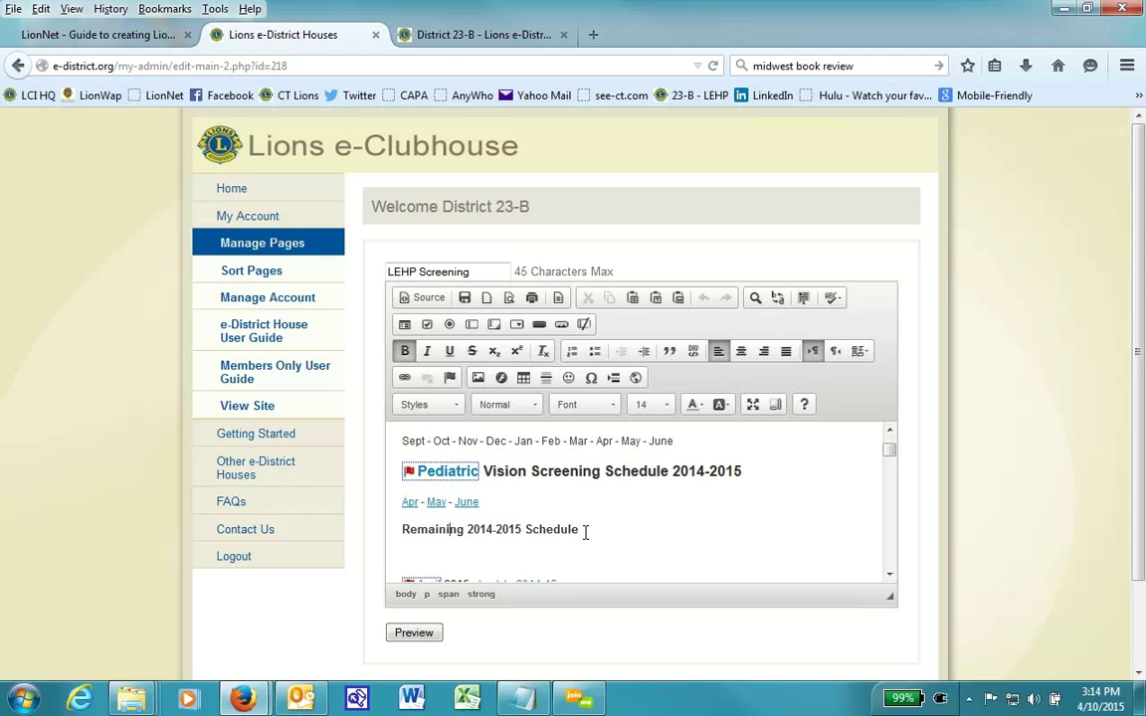
left_click(585, 531)
scroll(597, 528, "down", 2)
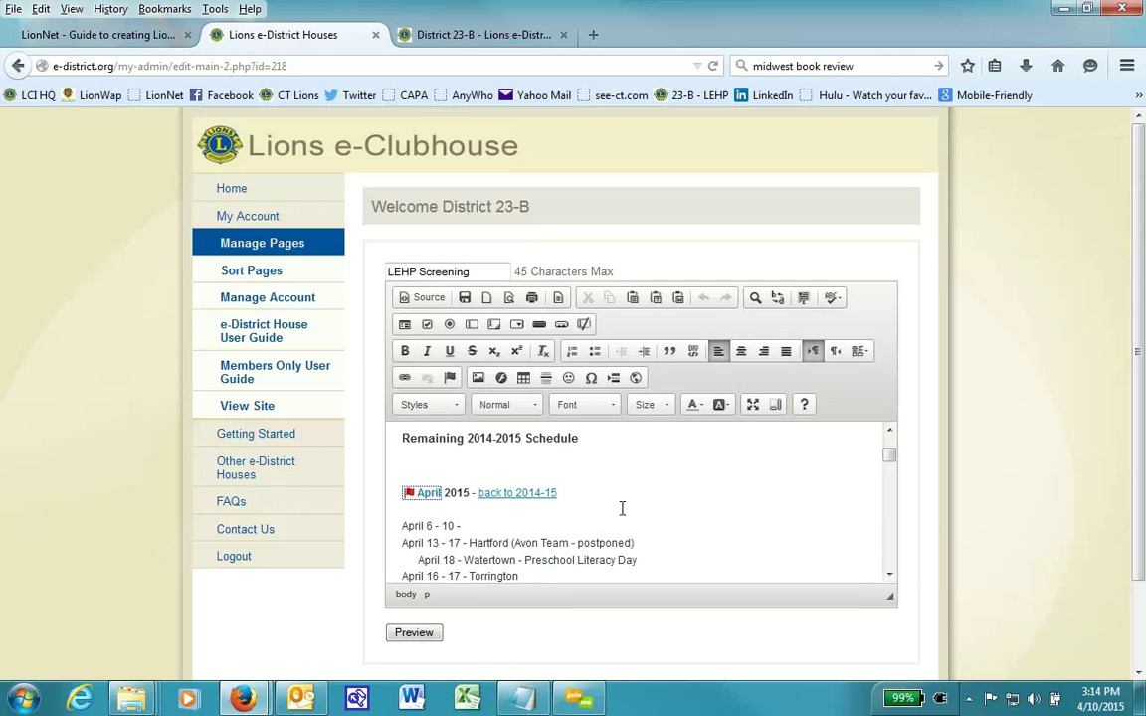
scroll(621, 509, "down", 8)
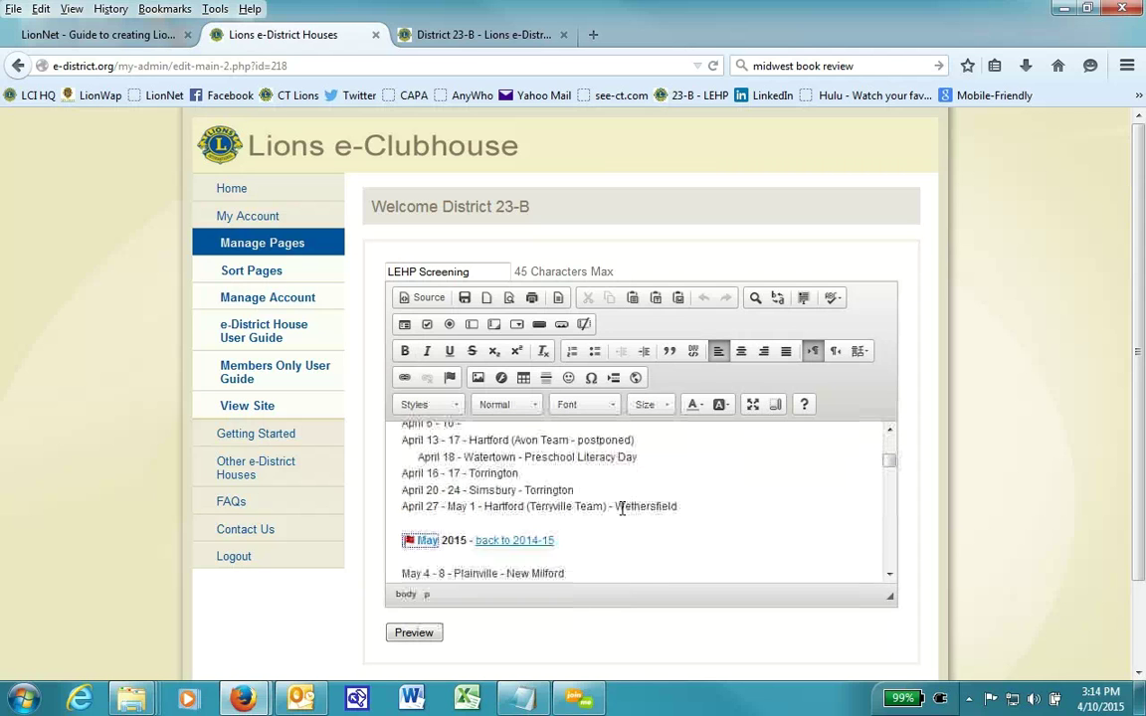
scroll(622, 508, "down", 4)
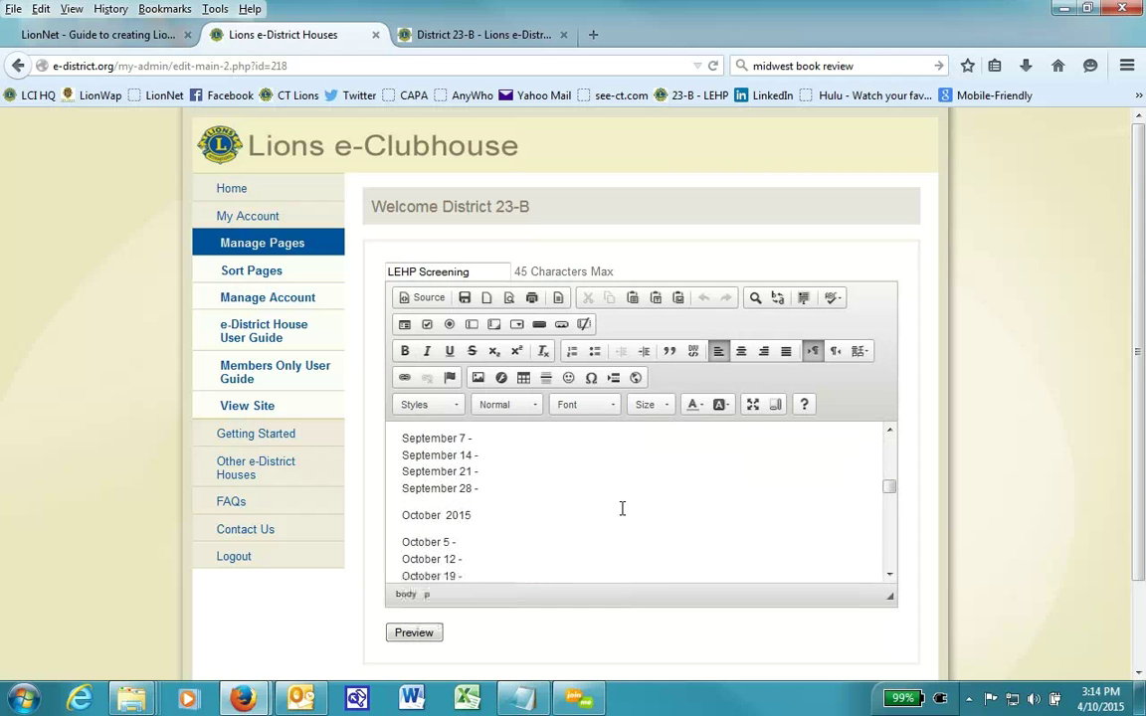
Add an anchor named september to the word September in the September 2015 heading of the new 2015-2016 schedule.
scroll(621, 509, "up", 2)
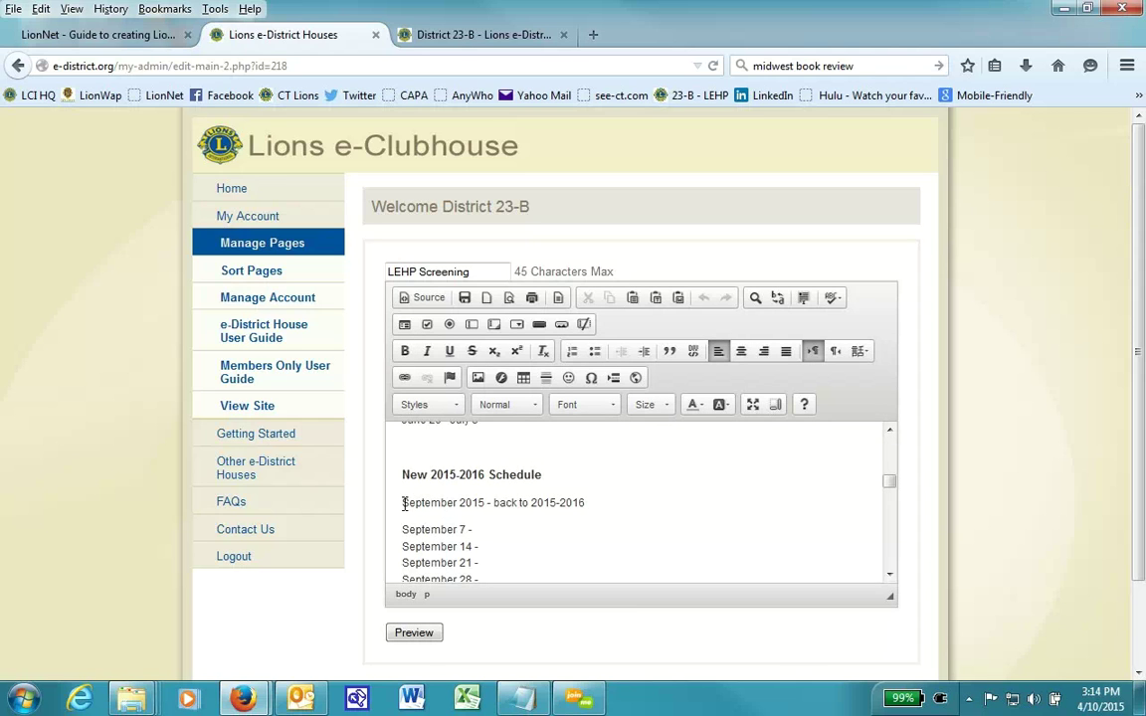
left_click_drag(403, 504, 459, 504)
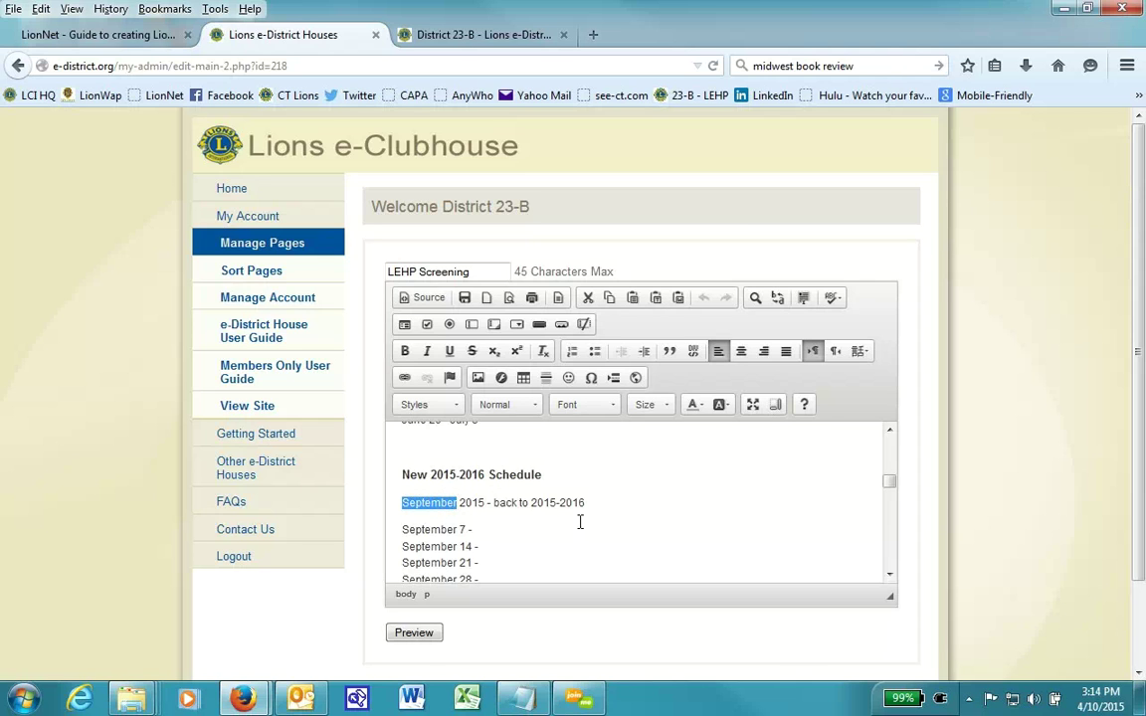
left_click(449, 382)
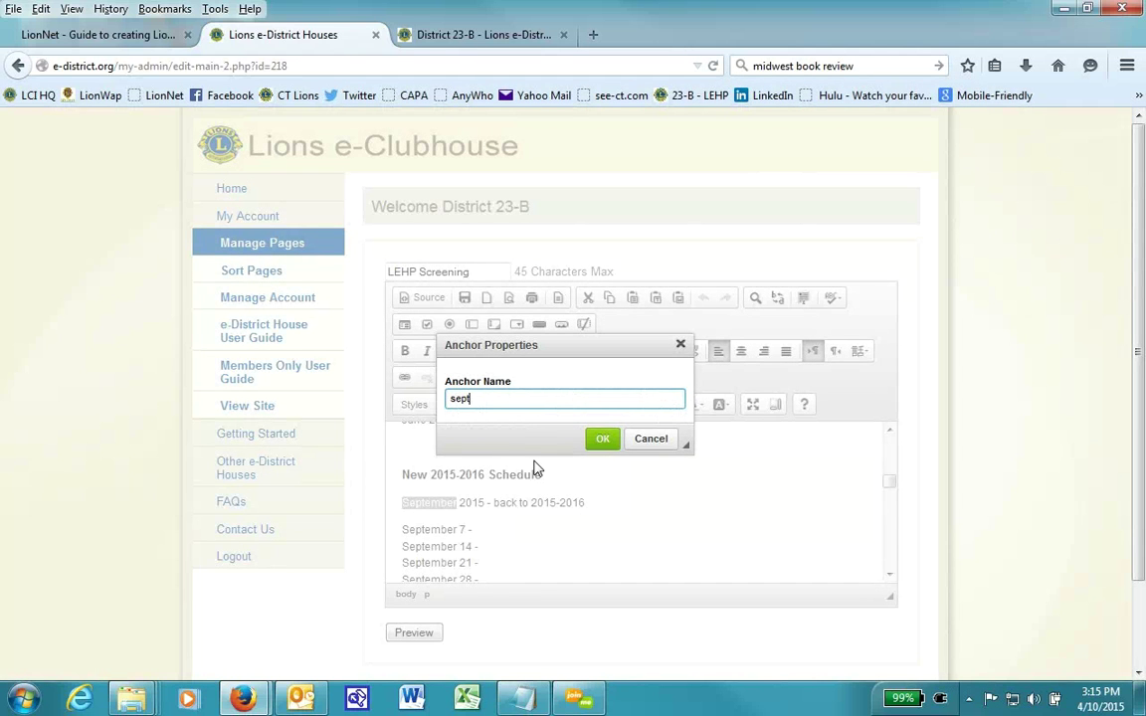
type("september")
left_click(600, 441)
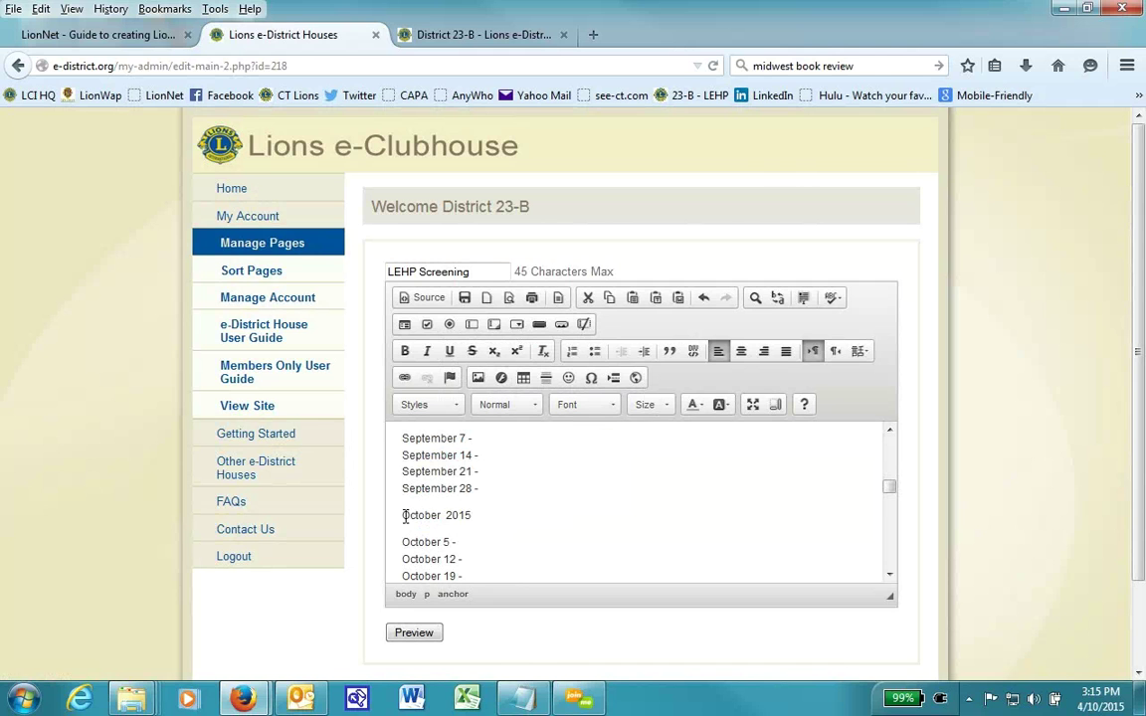
Add a named anchor to the word October in the October 2015 heading.
left_click_drag(403, 515, 439, 514)
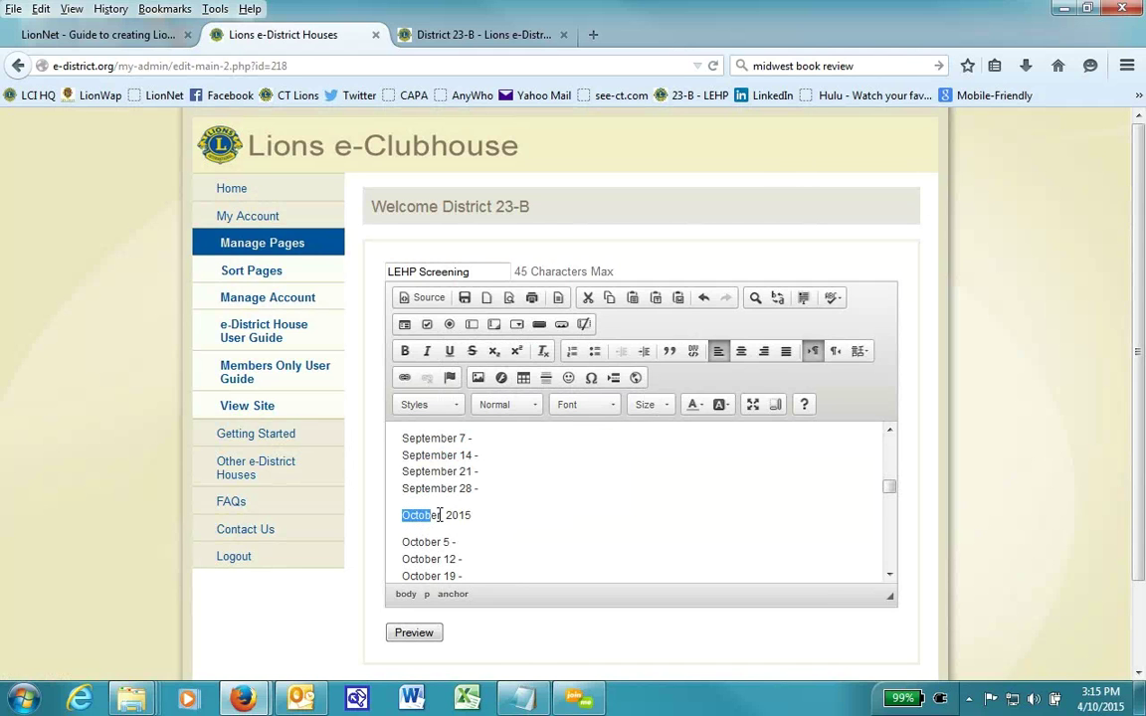
left_click(449, 377)
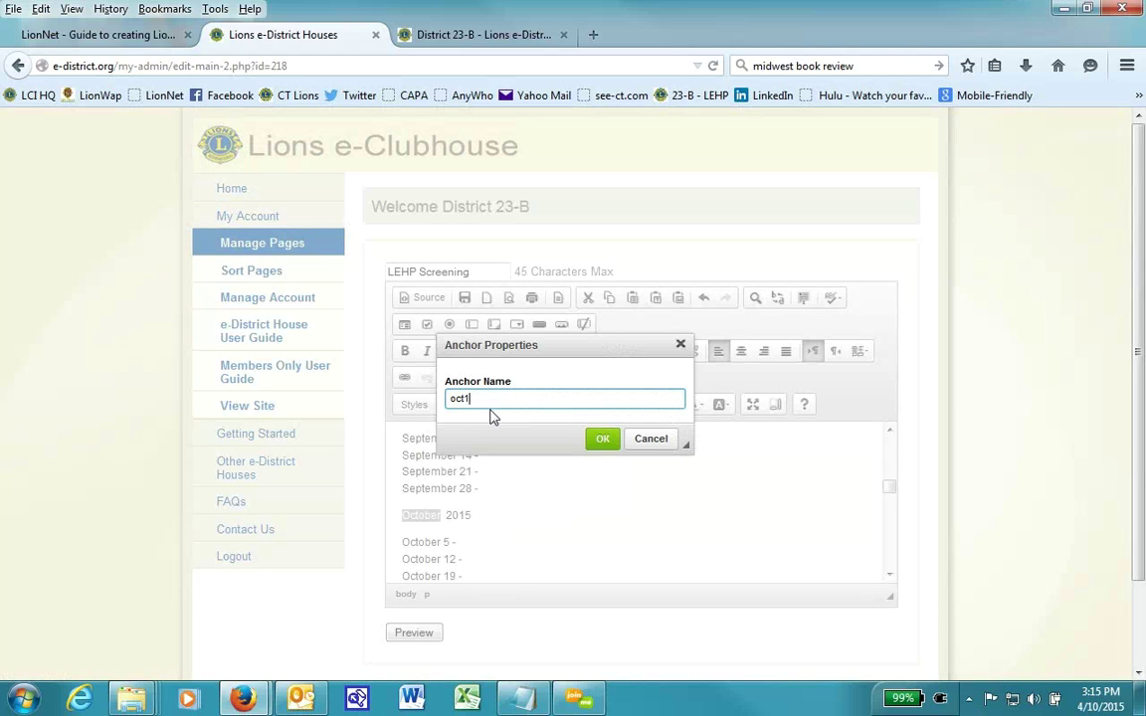
left_click(603, 438)
Add an anchor named nov15 to the word November in the November 2015 heading.
scroll(430, 518, "down", 1)
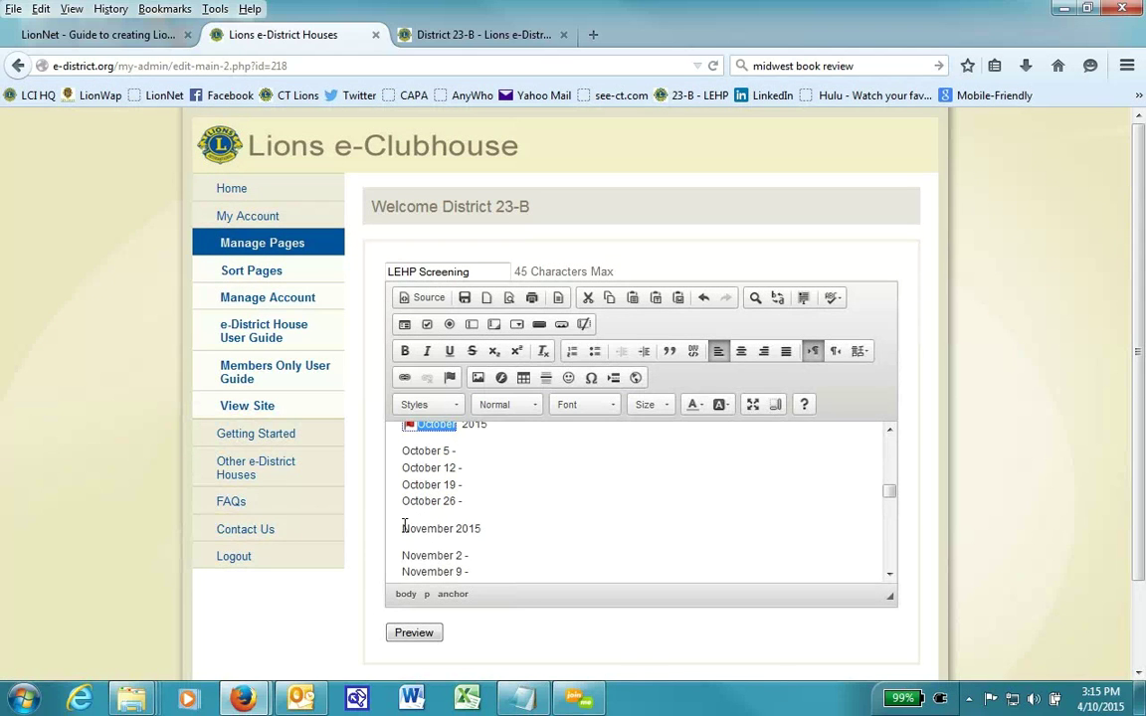
left_click_drag(404, 527, 452, 524)
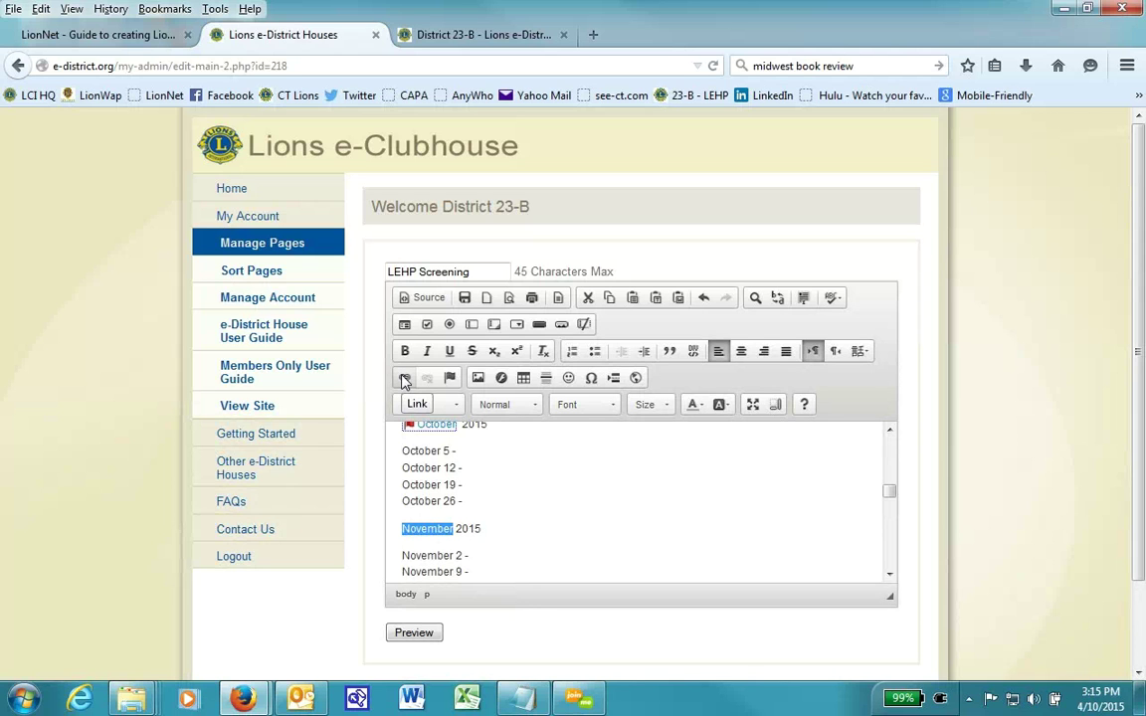
left_click(449, 377)
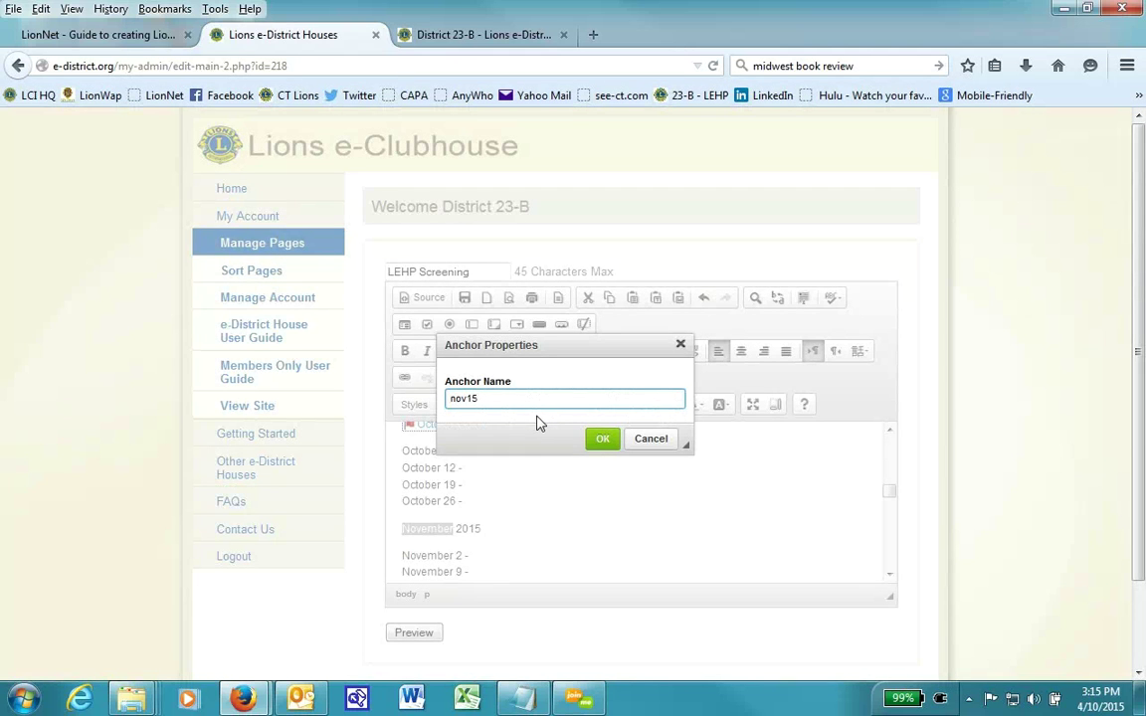
left_click(602, 439)
Check the anchor name assigned to the word Pediatric in the Vision Screening Schedule 2015-2016 heading.
scroll(699, 498, "up", 3)
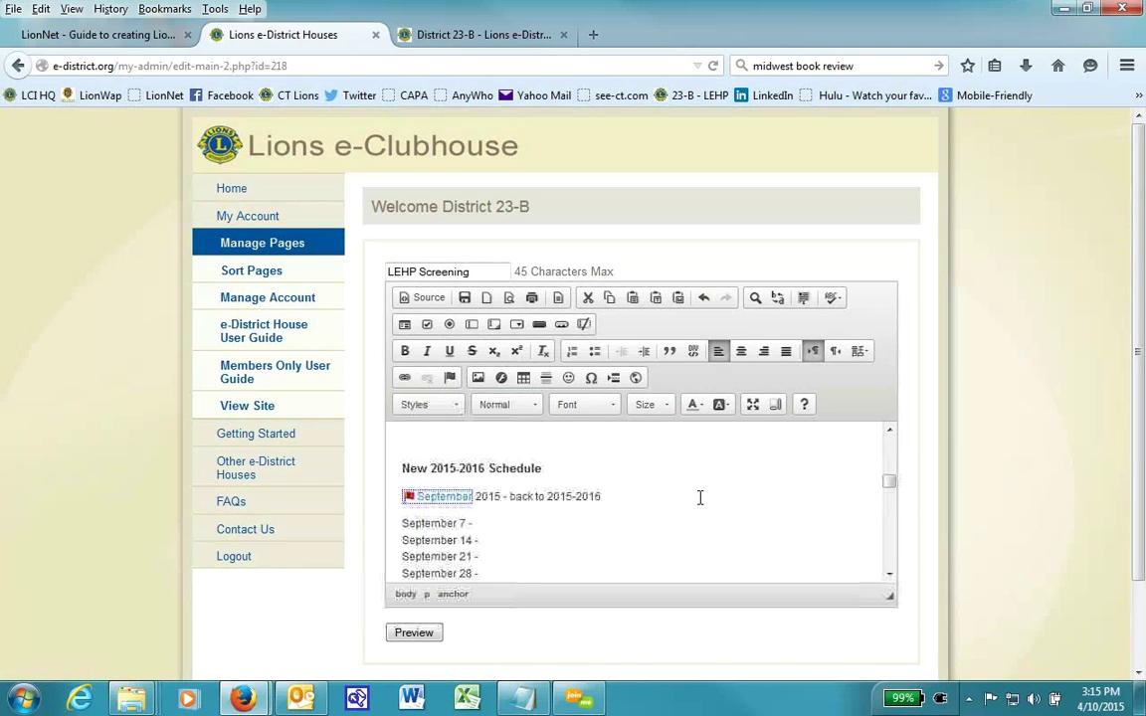
scroll(699, 497, "up", 2)
scroll(693, 473, "down", 4)
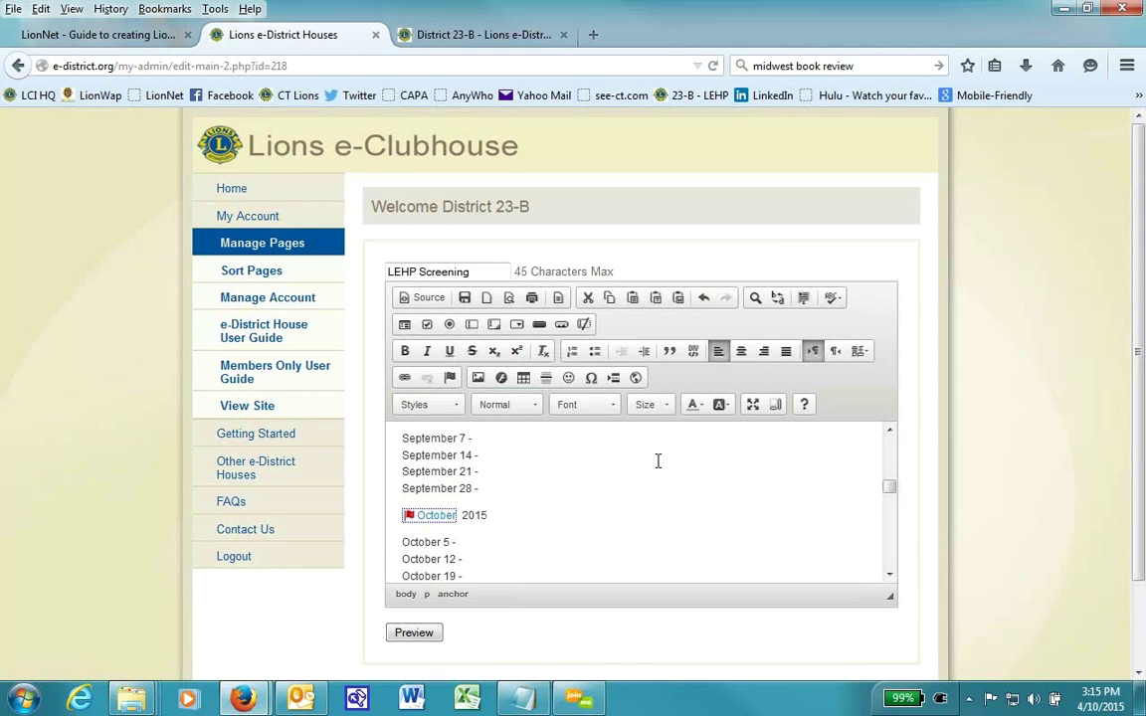
scroll(658, 461, "up", 2)
scroll(696, 476, "up", 10)
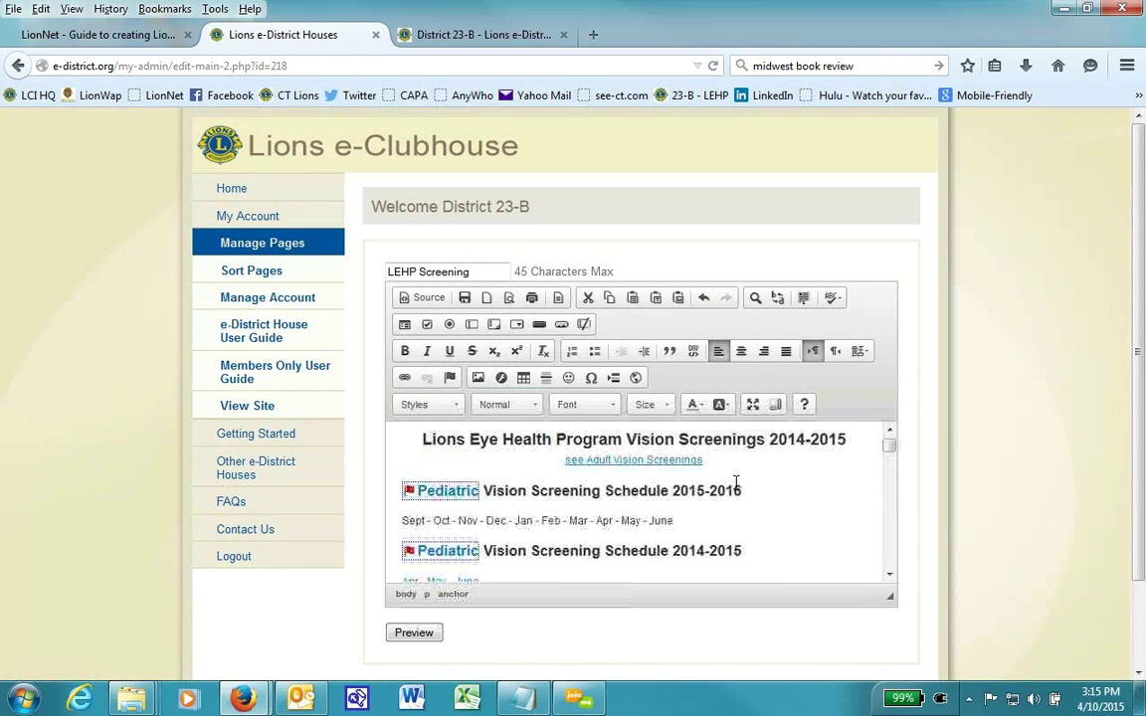
scroll(687, 502, "down", 3)
scroll(693, 496, "up", 3)
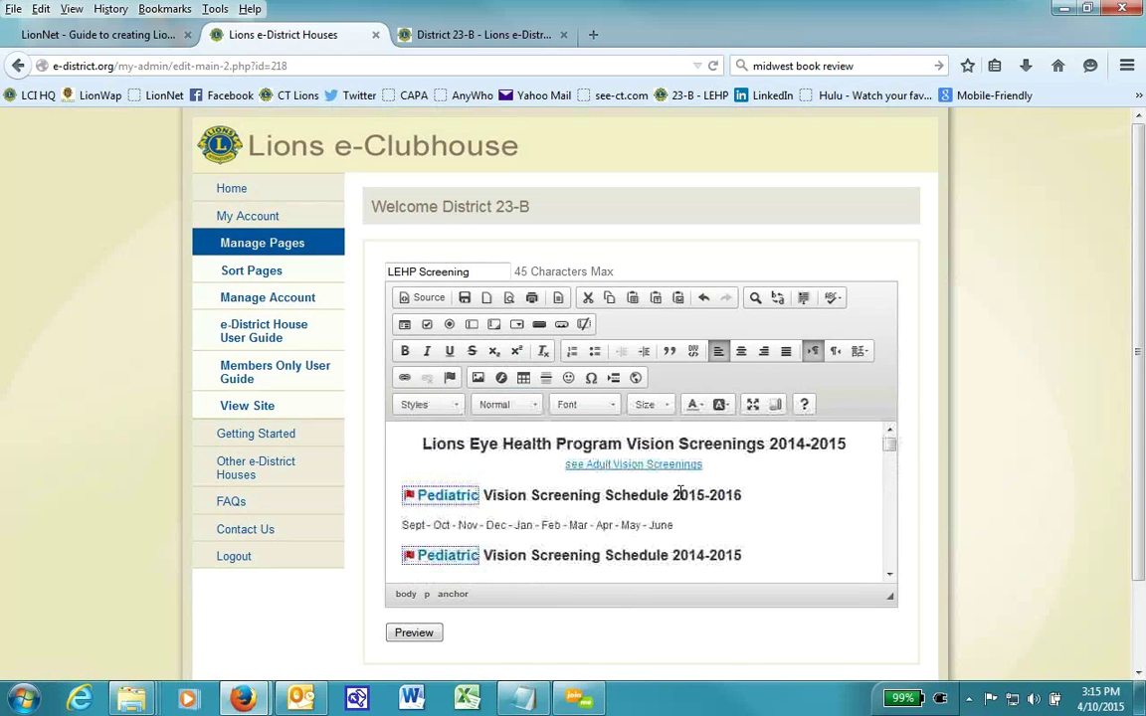
left_click(438, 502)
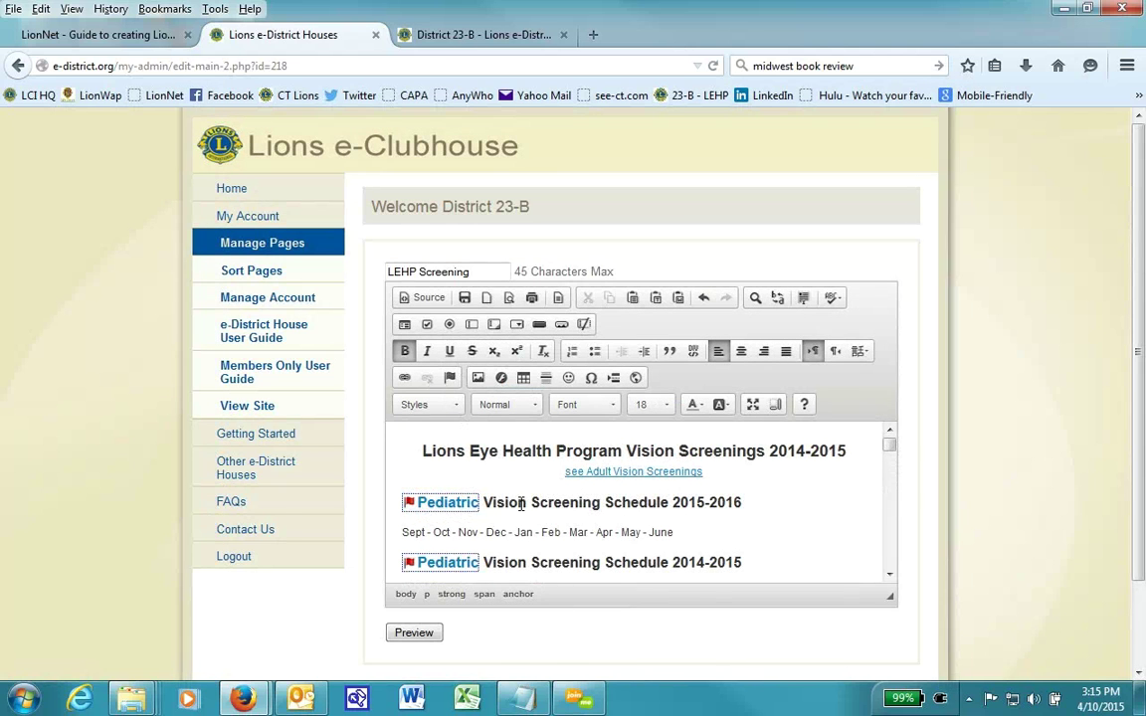
left_click(450, 378)
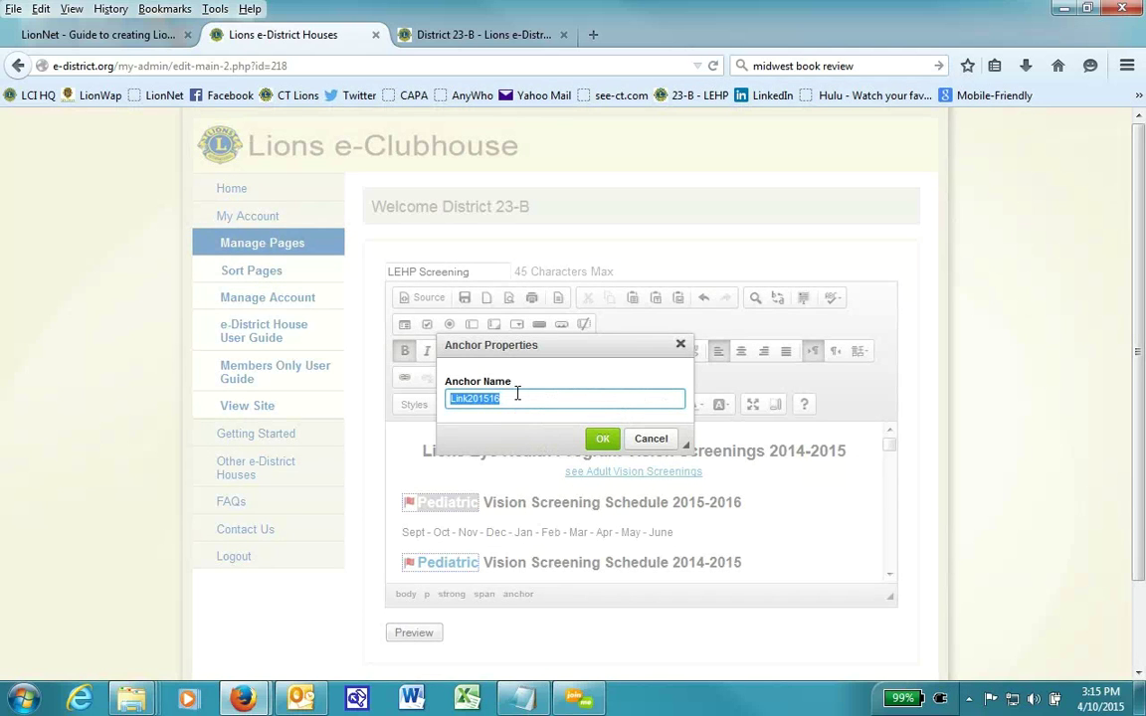
left_click(452, 398)
left_click_drag(453, 398, 516, 398)
left_click(516, 398)
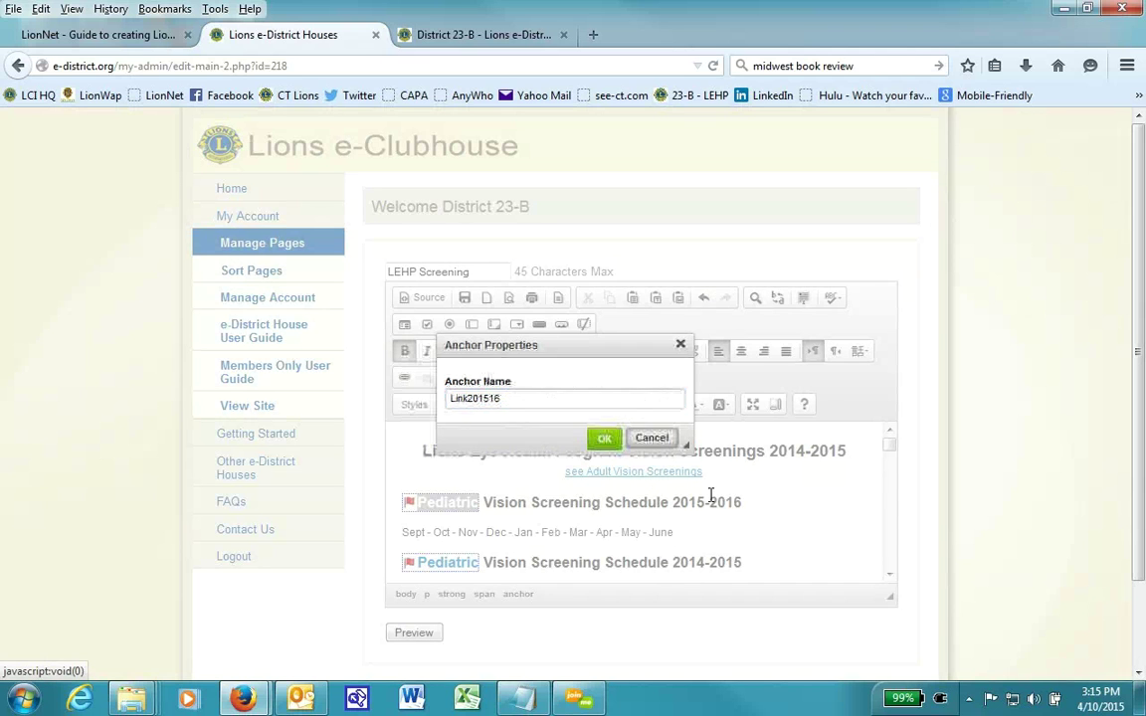
left_click(603, 439)
left_click(690, 522)
Link the text "back to 2015-2016" in the September 2015 heading to the Link201516 anchor in the page.
scroll(691, 522, "down", 8)
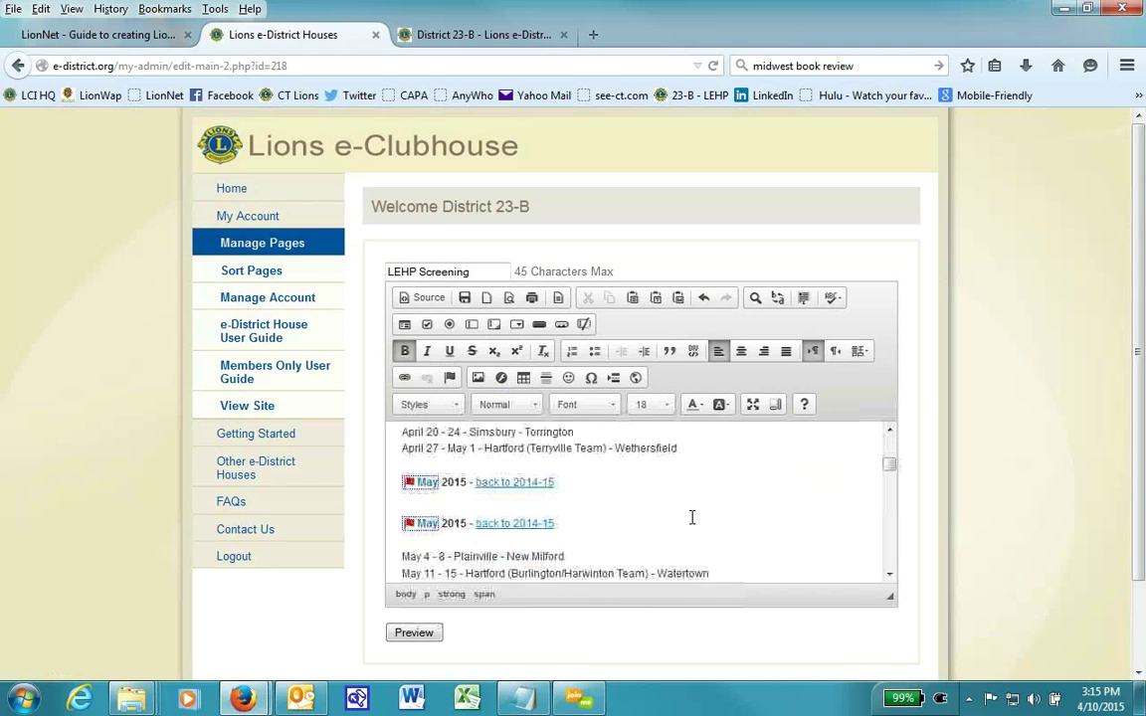
scroll(691, 516, "down", 6)
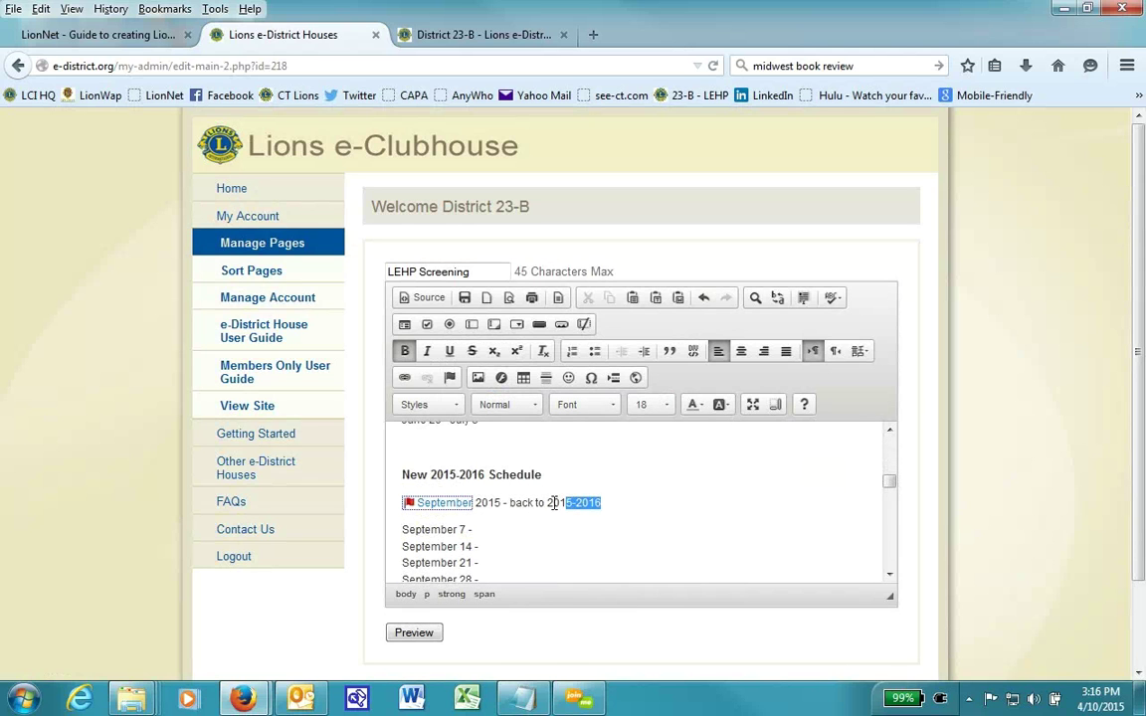
scroll(693, 507, "up", 5)
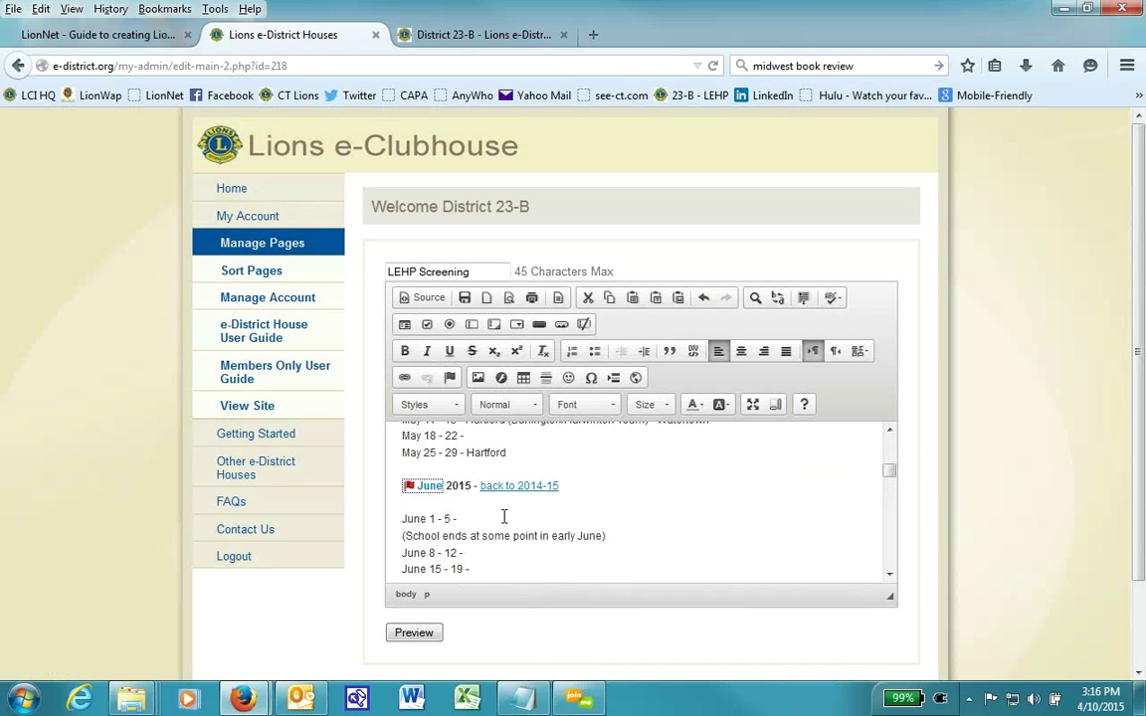
scroll(561, 521, "up", 2)
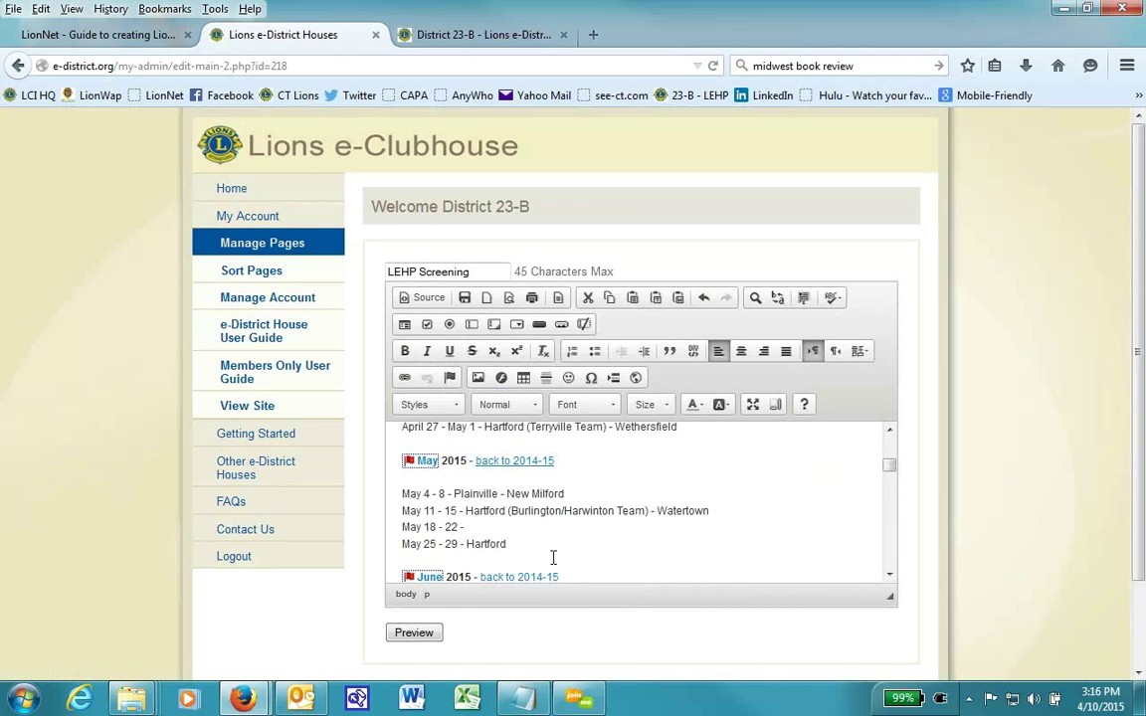
scroll(561, 541, "down", 2)
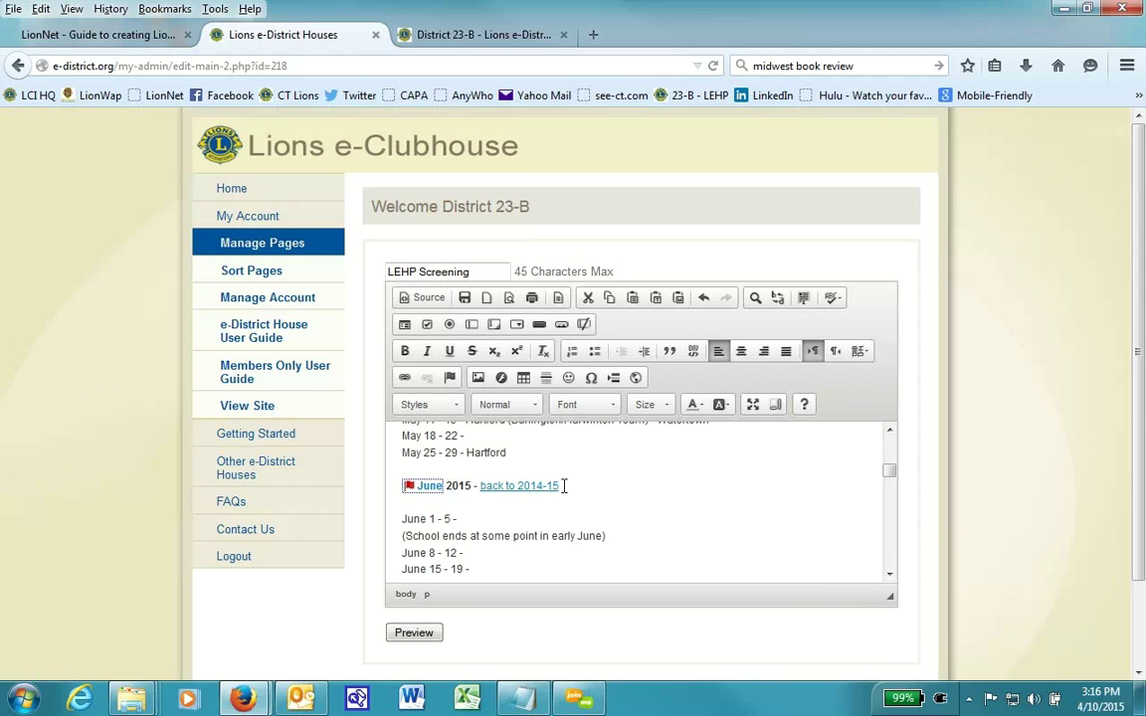
scroll(565, 486, "down", 5)
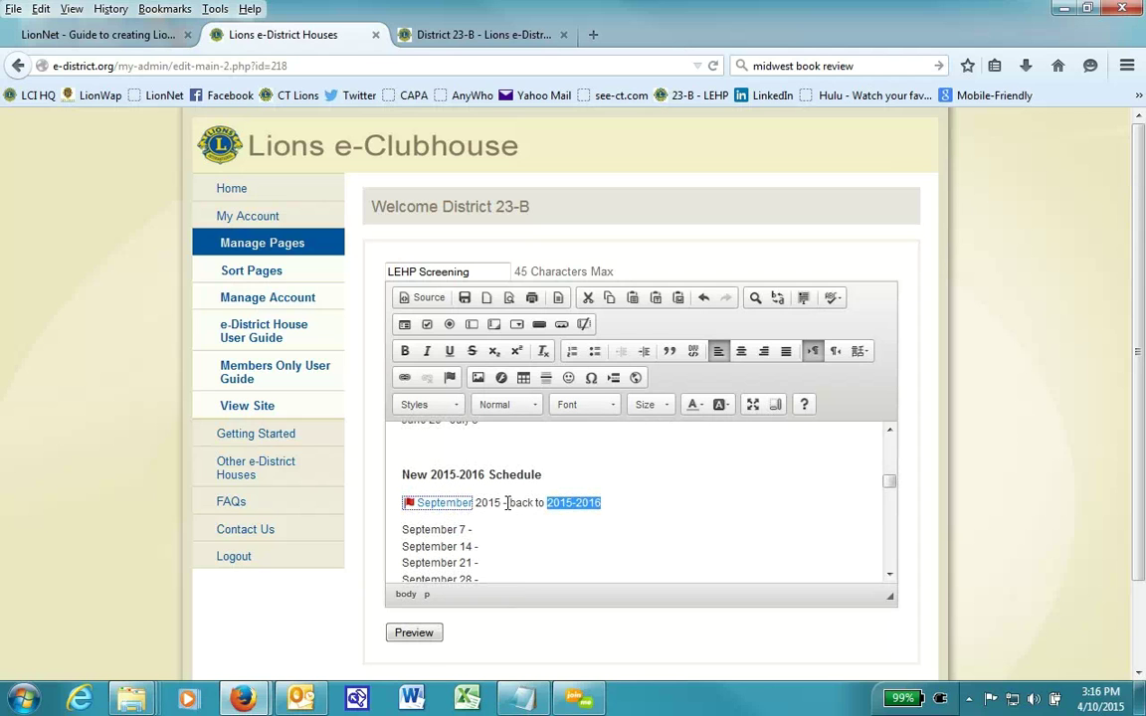
left_click_drag(508, 503, 600, 503)
left_click(405, 380)
left_click(503, 344)
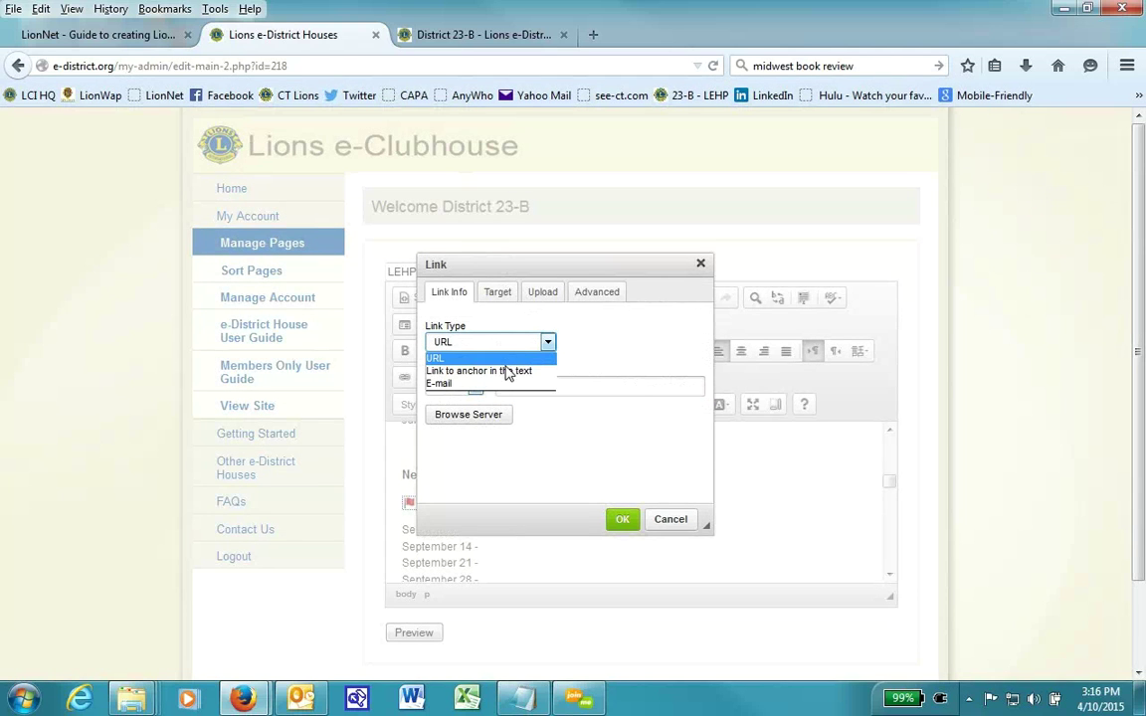
left_click(509, 372)
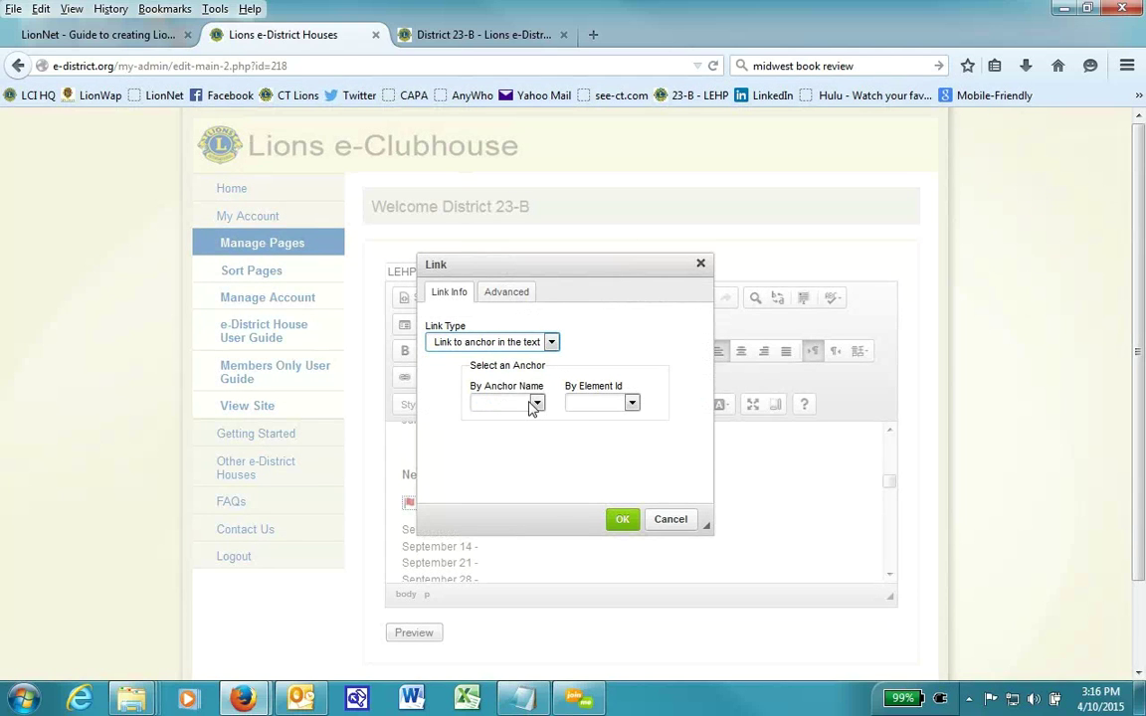
left_click(534, 404)
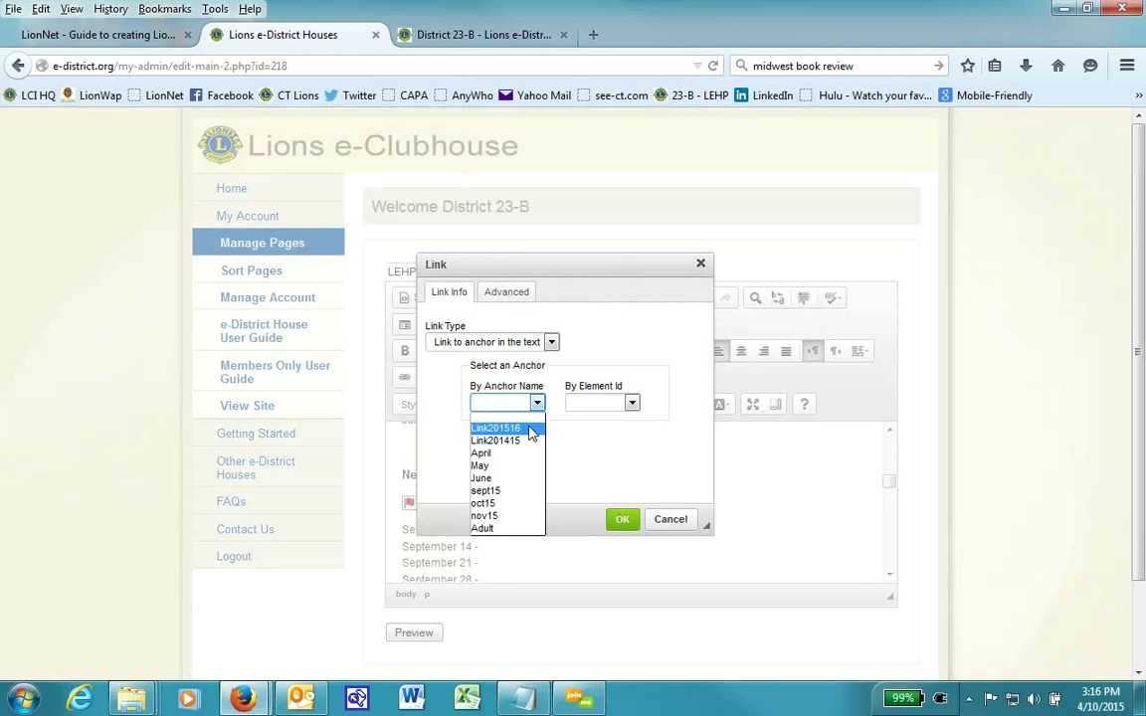
left_click(530, 430)
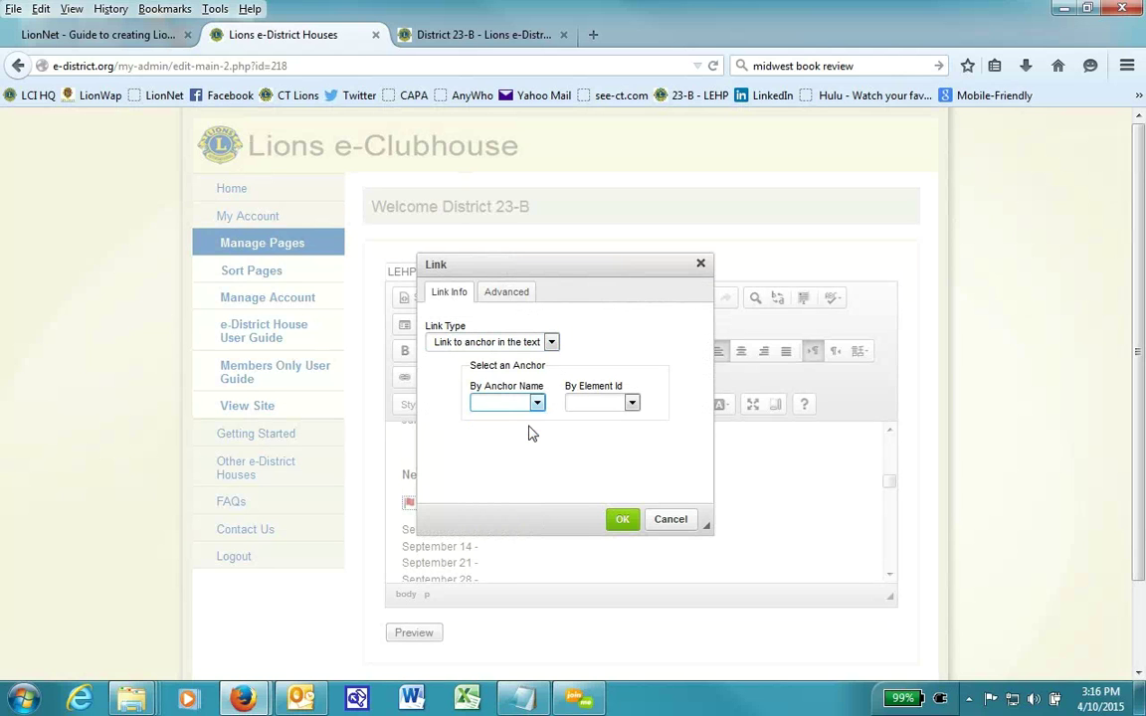
left_click(623, 520)
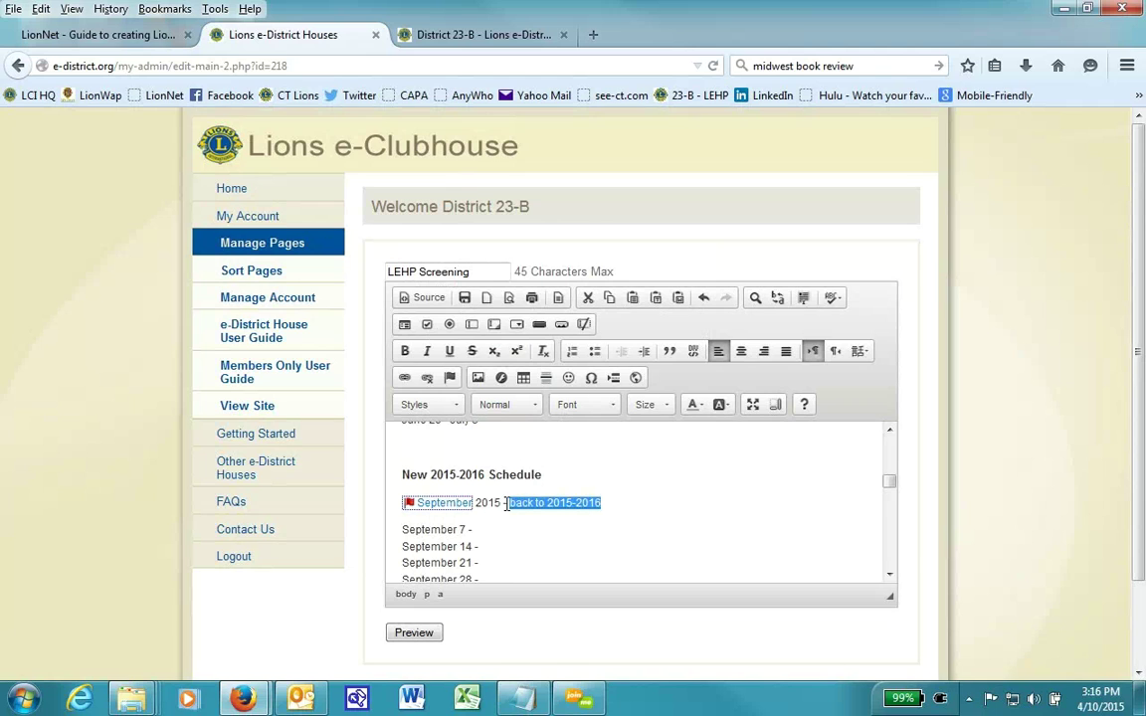
Copy the linked "- back to 2015-2016" text from the September heading to the ends of the October, November and December 2015 headings.
left_click_drag(503, 501, 603, 503)
scroll(659, 491, "down", 4)
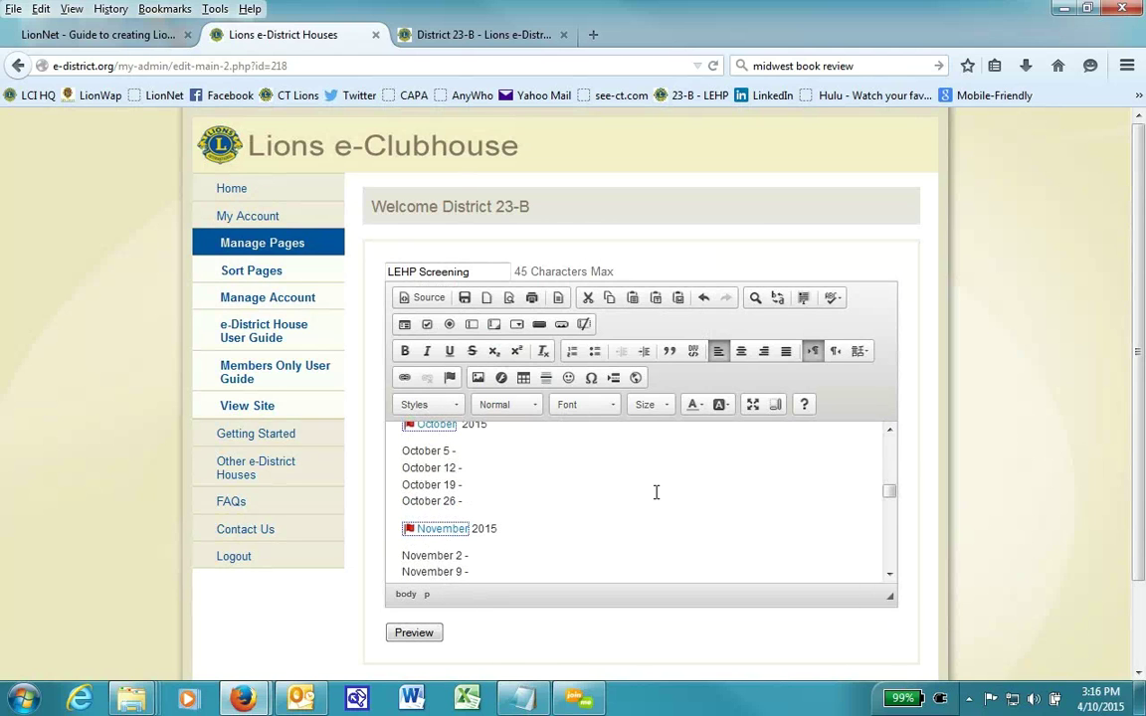
scroll(511, 524, "up", 2)
left_click(507, 513)
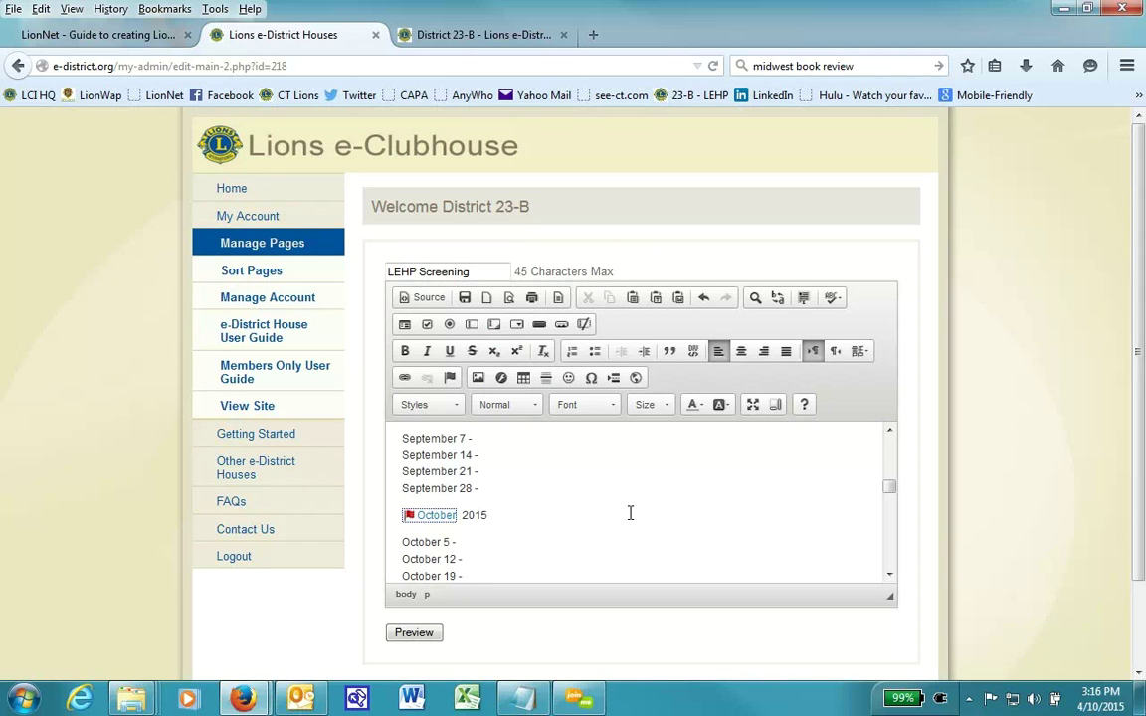
type("- back to 2015-2016")
scroll(627, 512, "down", 3)
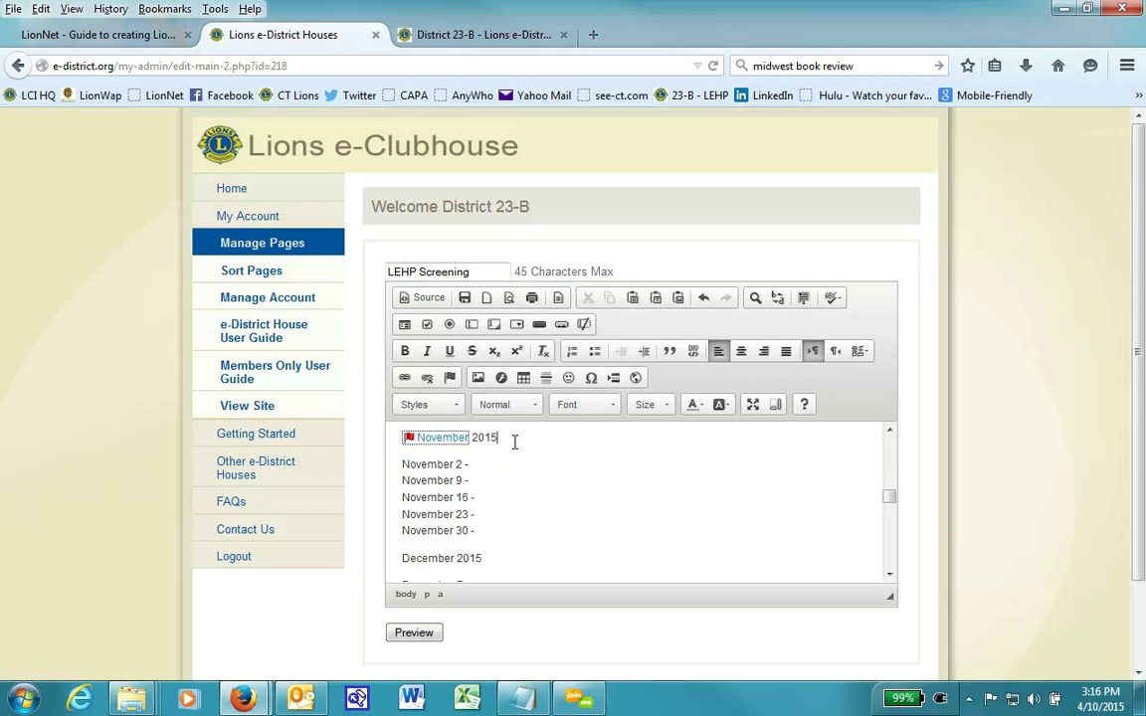
type("- back to 2015-2016")
left_click(502, 559)
type("- back to 2015-2016")
Append the same linked "- back to 2015-2016" text to the January, February and March 2016 headings.
scroll(538, 516, "down", 2)
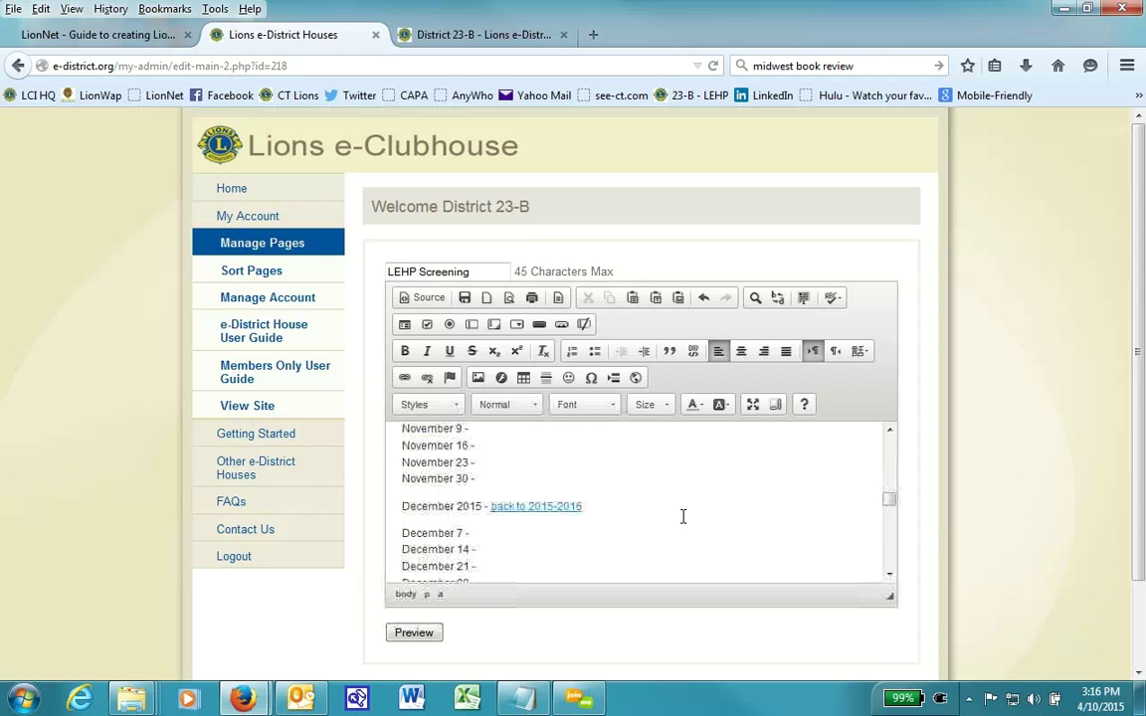
scroll(488, 485, "down", 2)
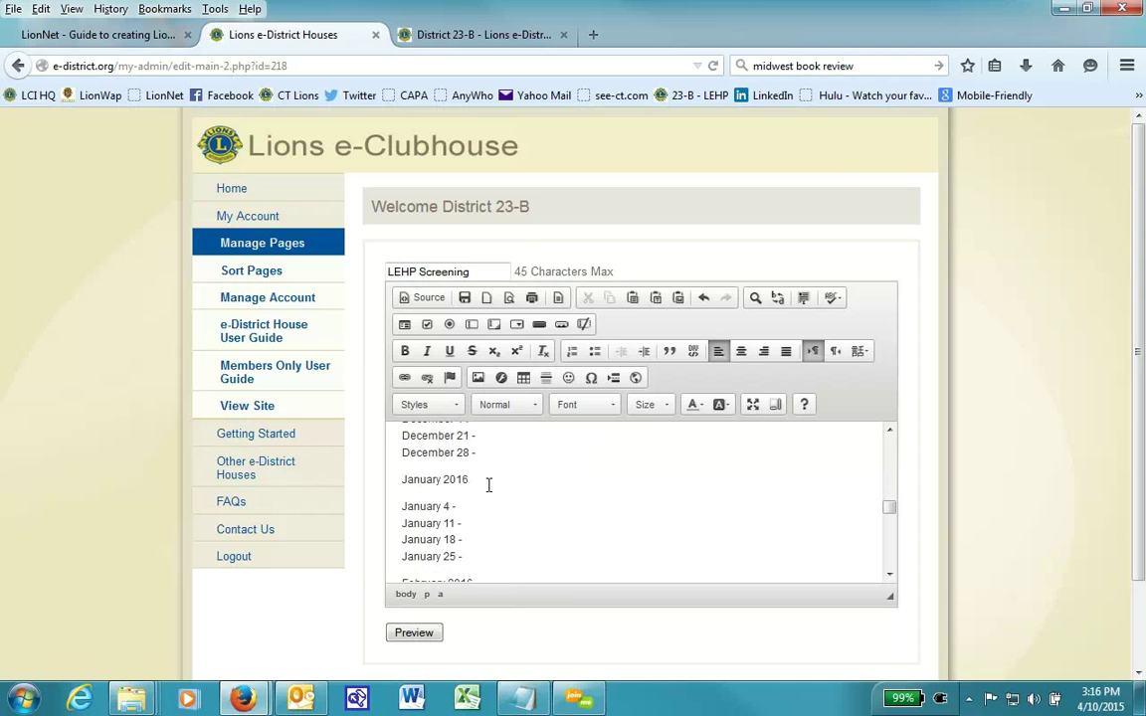
type("- back to 2015-2016")
scroll(586, 514, "down", 2)
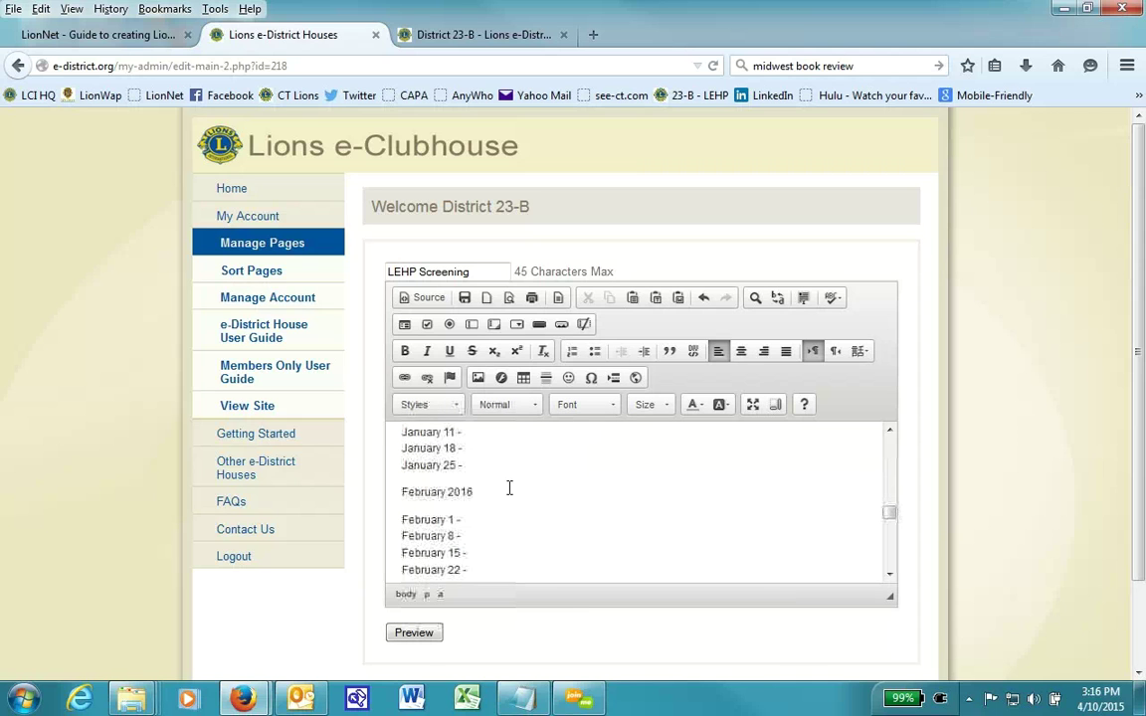
left_click(499, 491)
type("- back to 2015-2016")
scroll(550, 509, "down", 2)
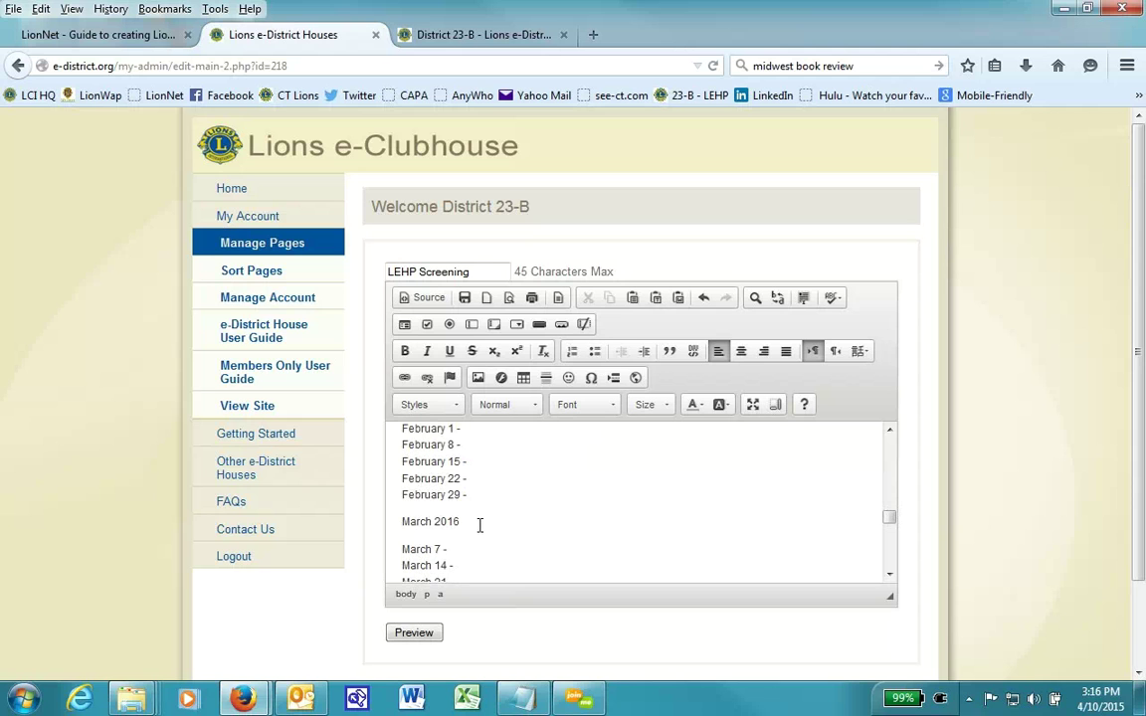
type("- back to 2015-2016")
Review the month list under the main heading and the return links throughout the 2014-2015 and 2015-2016 schedules.
scroll(586, 515, "up", 15)
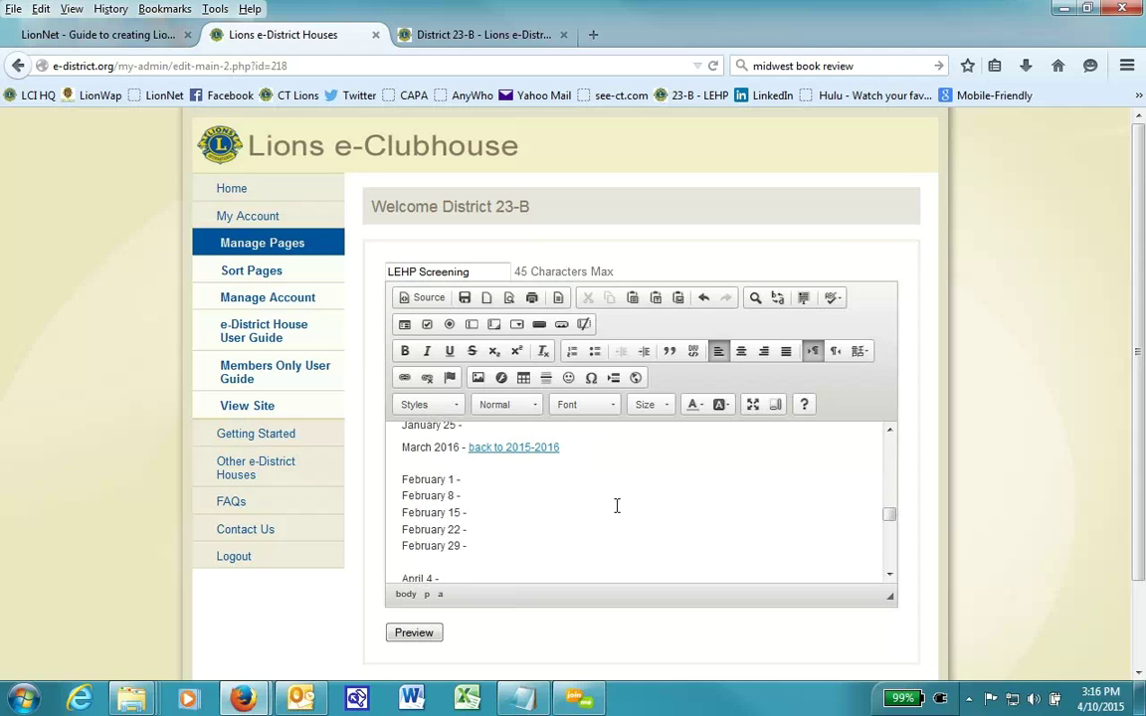
scroll(620, 505, "up", 4)
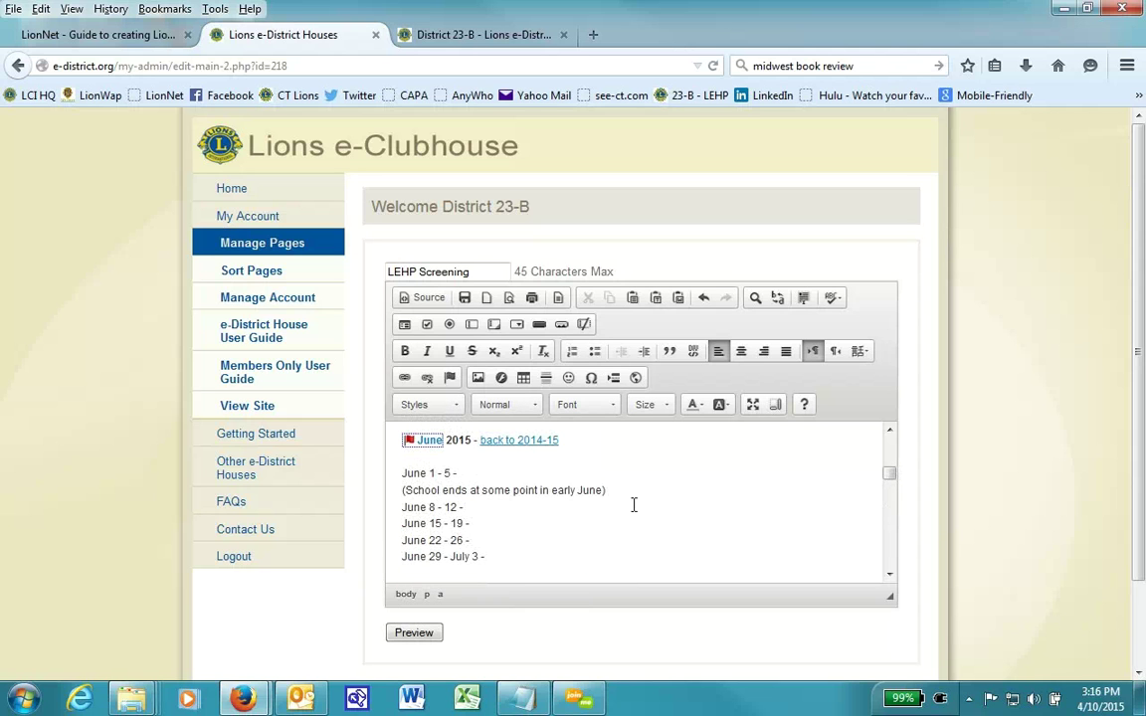
scroll(636, 503, "up", 10)
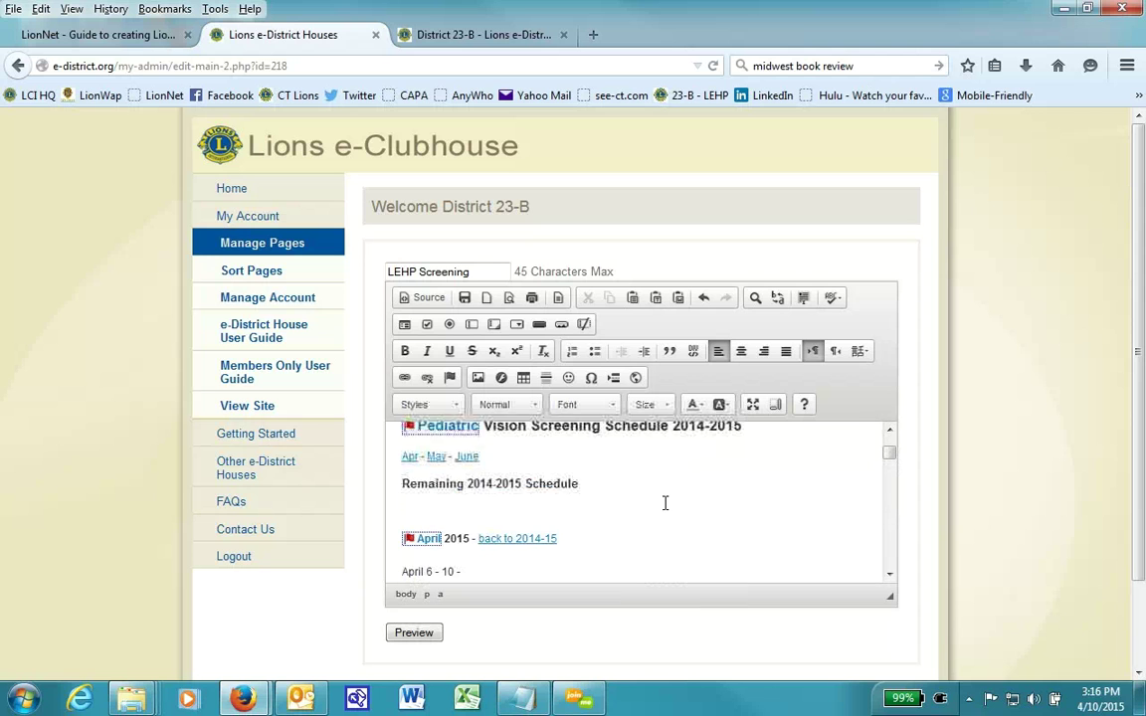
scroll(669, 512, "up", 1)
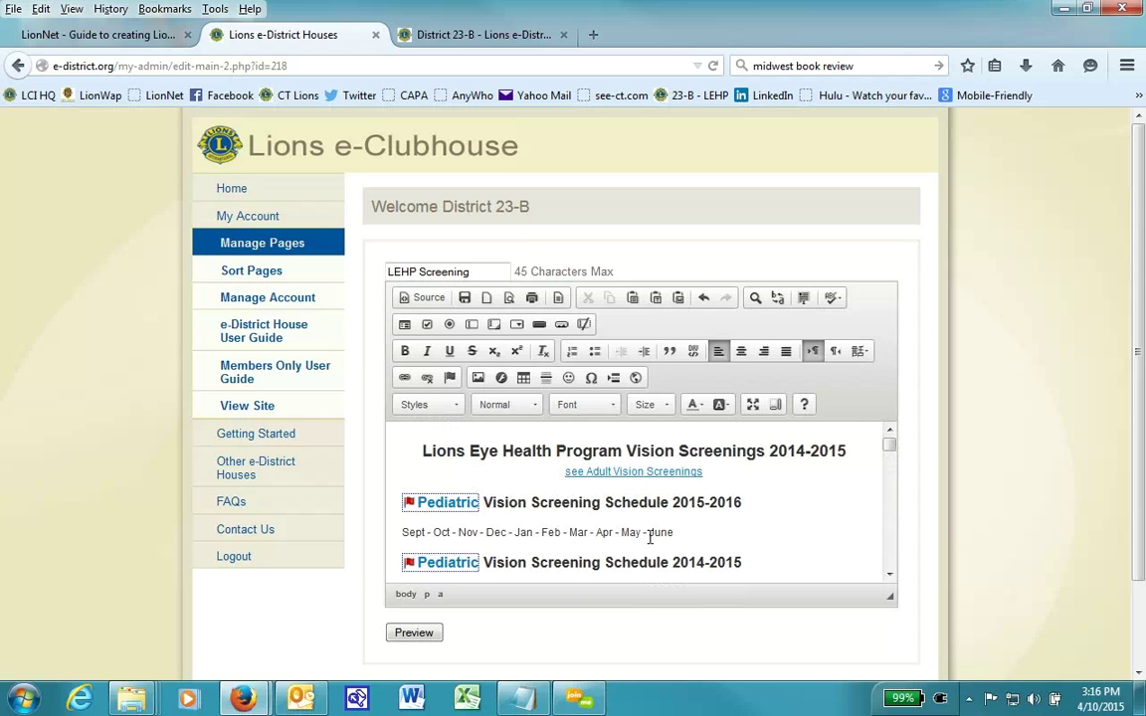
scroll(650, 538, "down", 8)
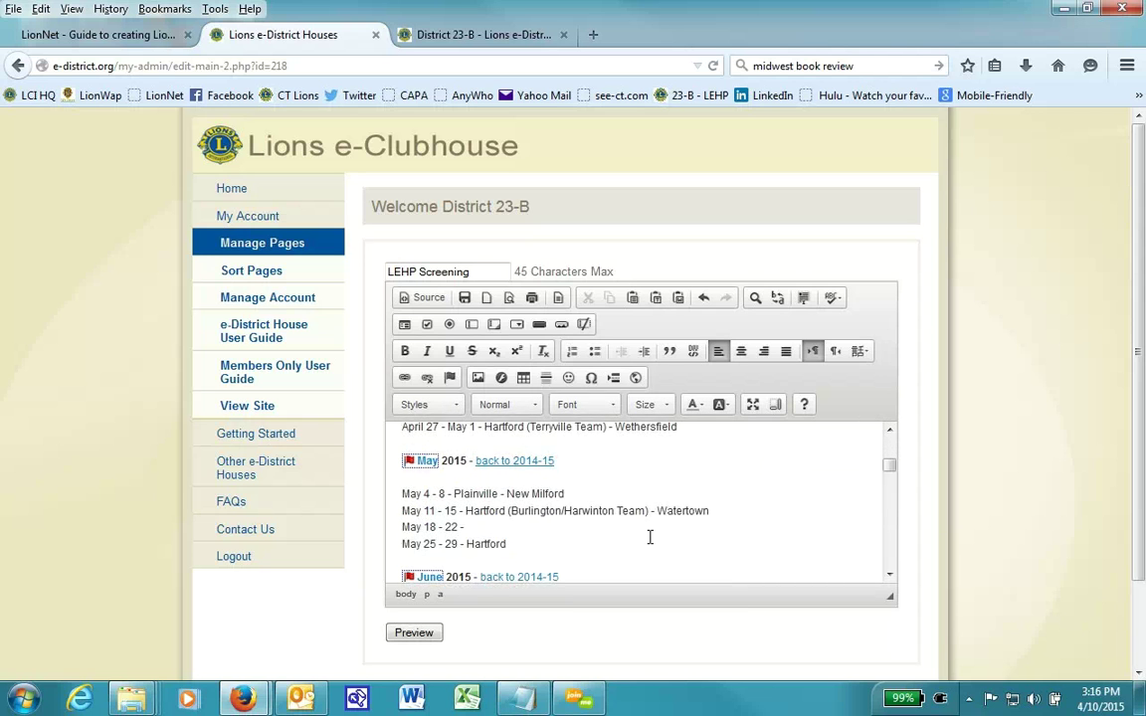
scroll(649, 537, "down", 10)
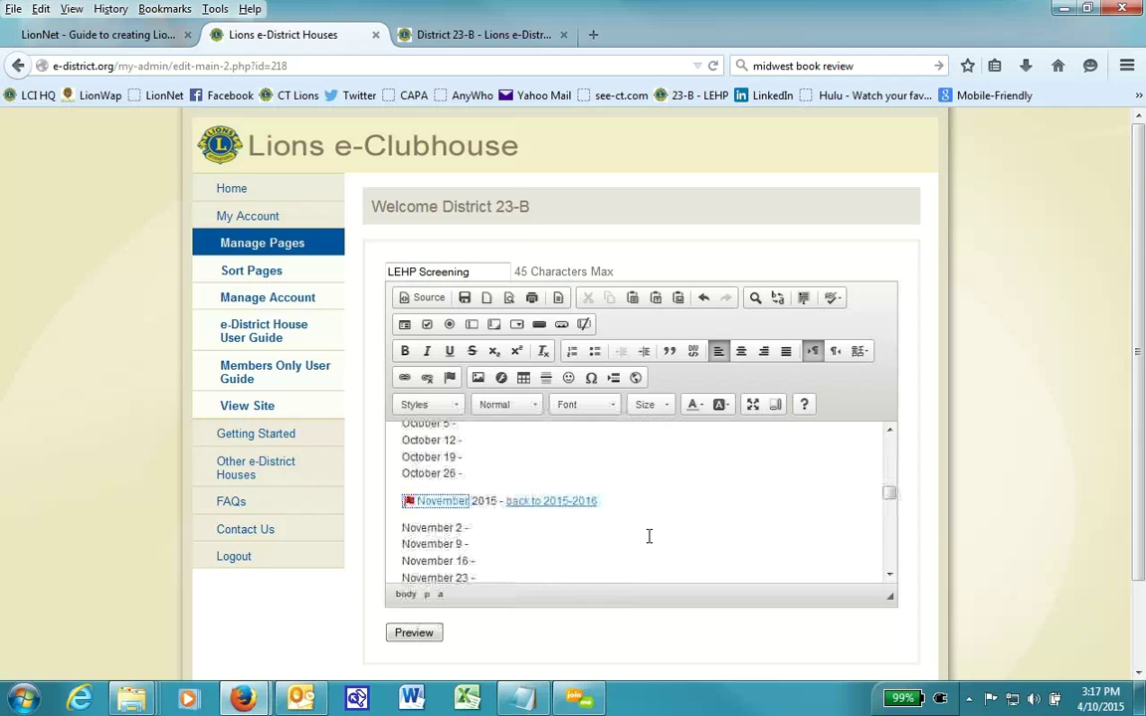
scroll(649, 536, "down", 4)
scroll(649, 537, "up", 5)
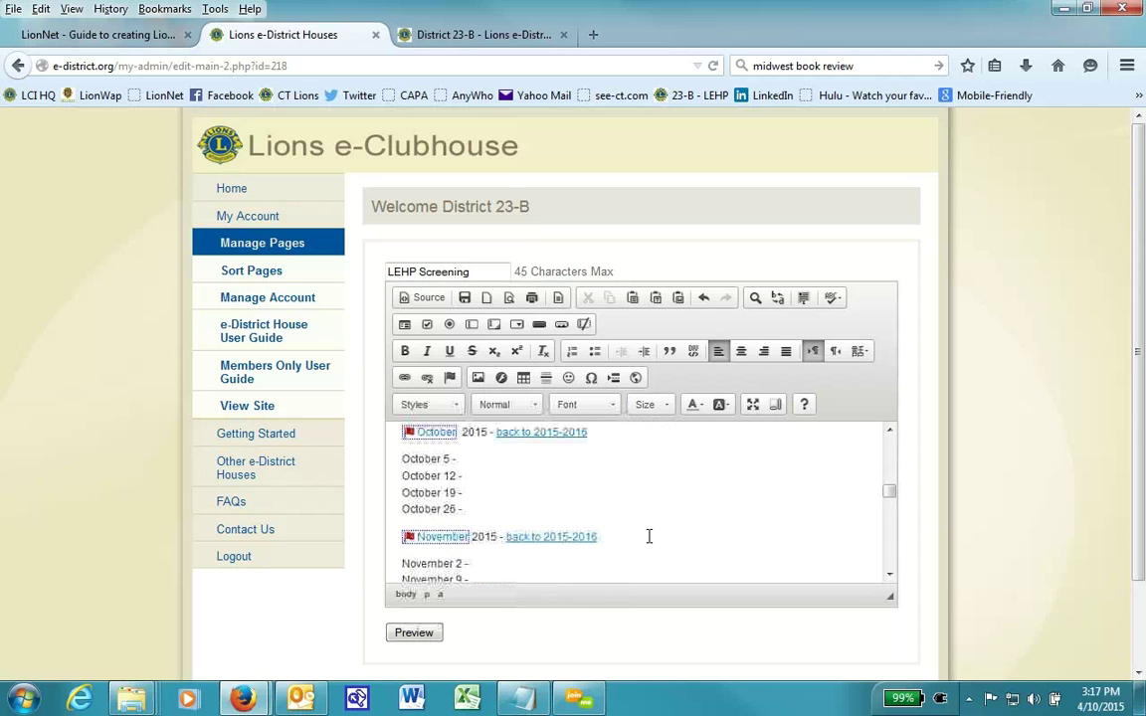
Link "Sept" in the month list under the 2015-2016 pediatric schedule heading to the sept15 anchor in the page.
scroll(649, 536, "up", 4)
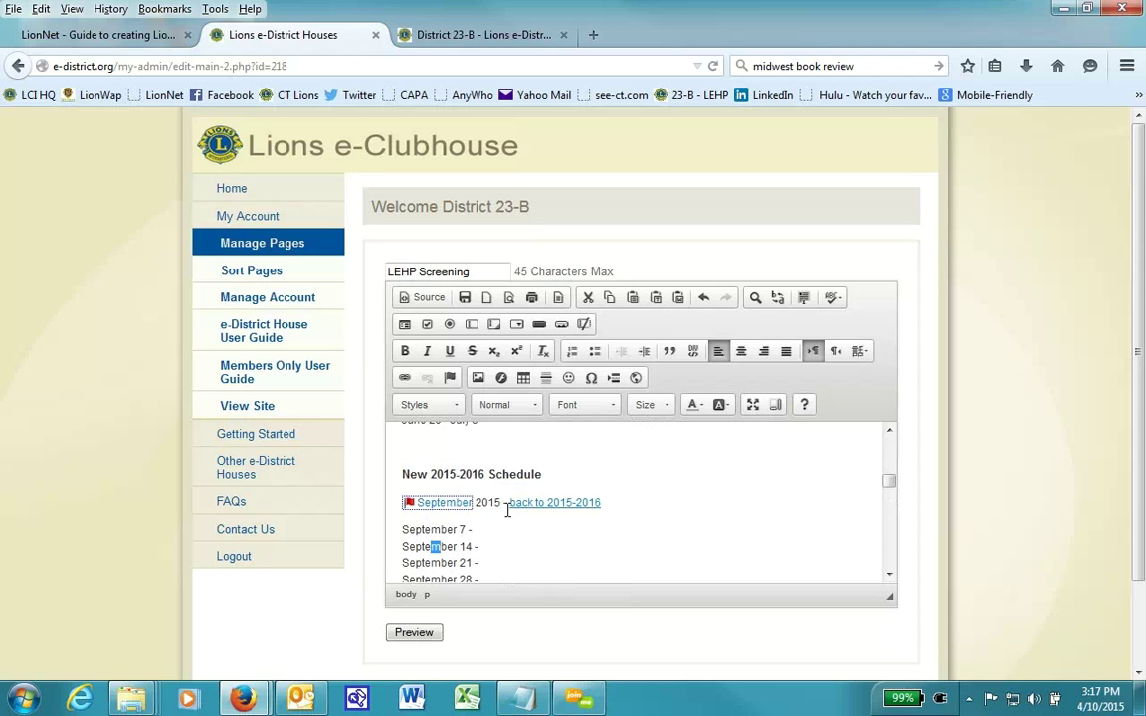
scroll(508, 509, "down", 5)
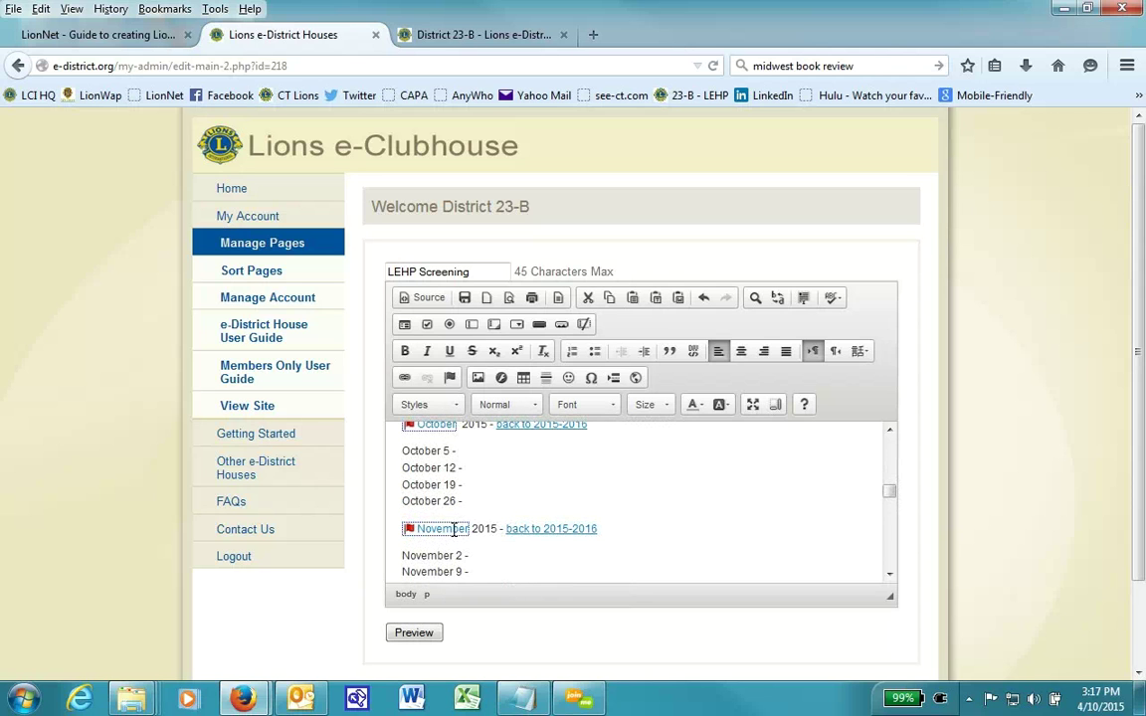
scroll(523, 537, "down", 3)
scroll(522, 523, "up", 10)
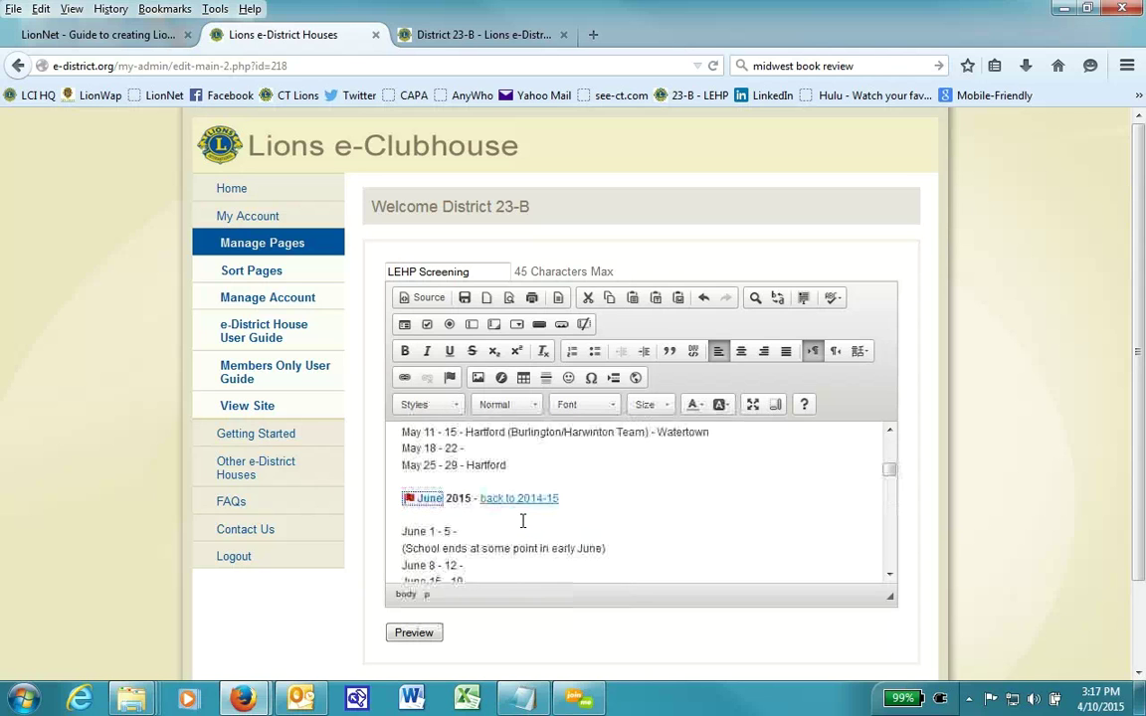
scroll(522, 521, "up", 15)
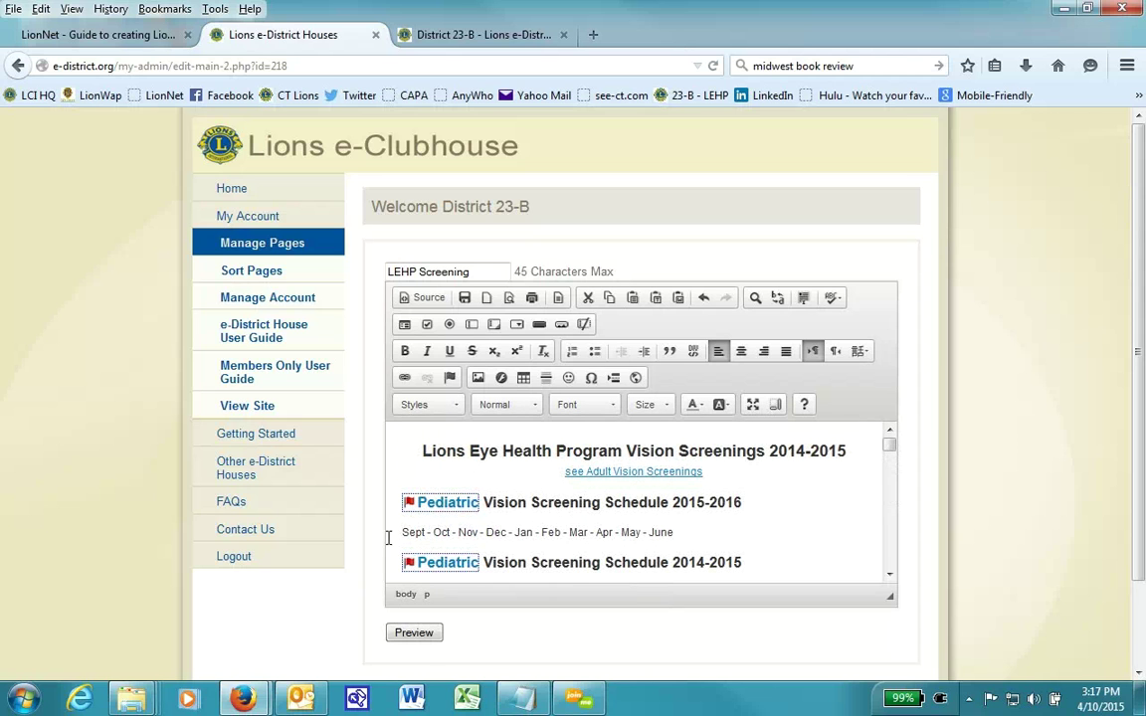
double_click(418, 534)
left_click(405, 379)
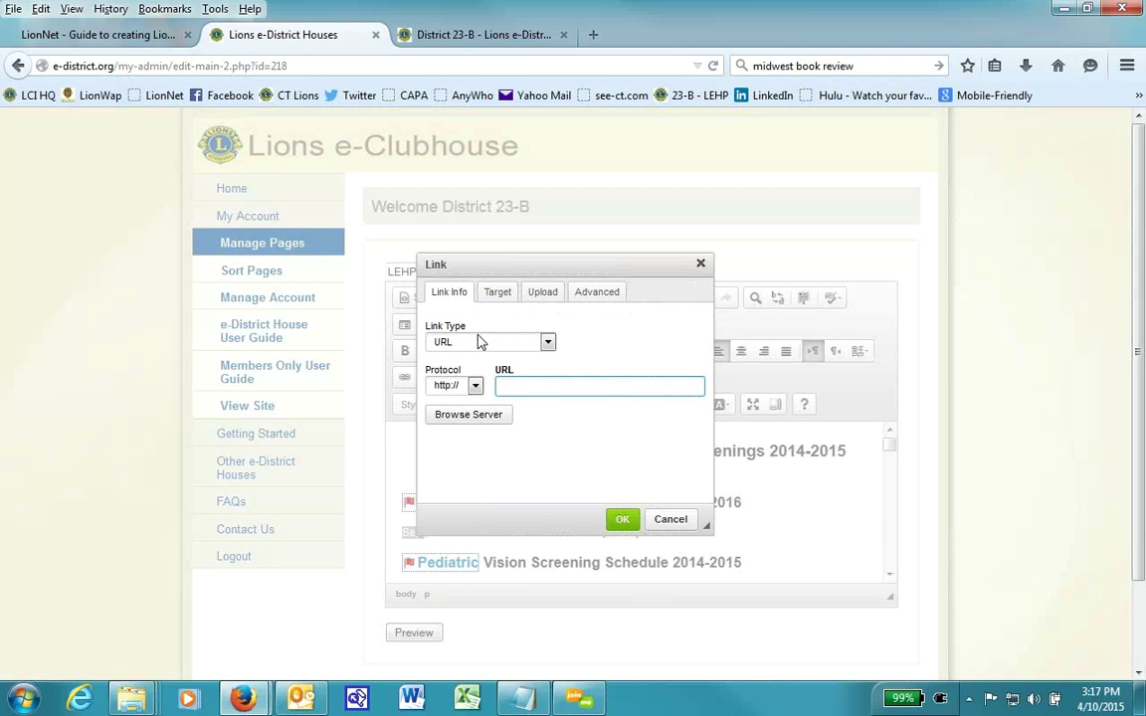
left_click(485, 341)
left_click(480, 372)
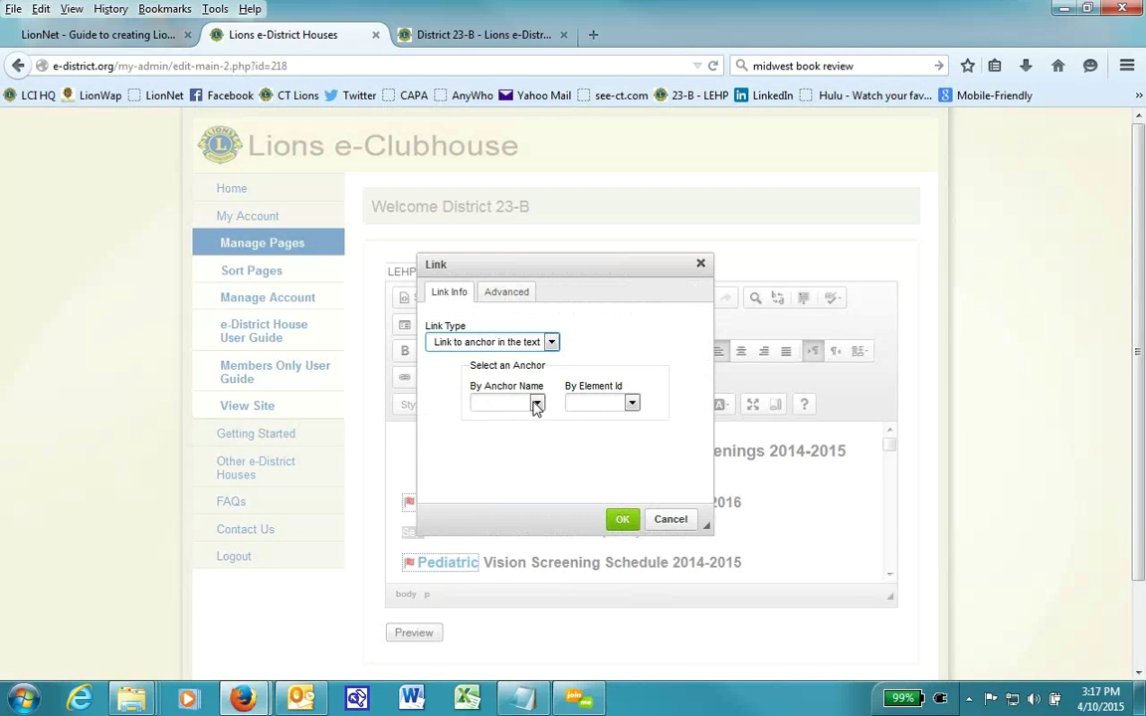
left_click(537, 403)
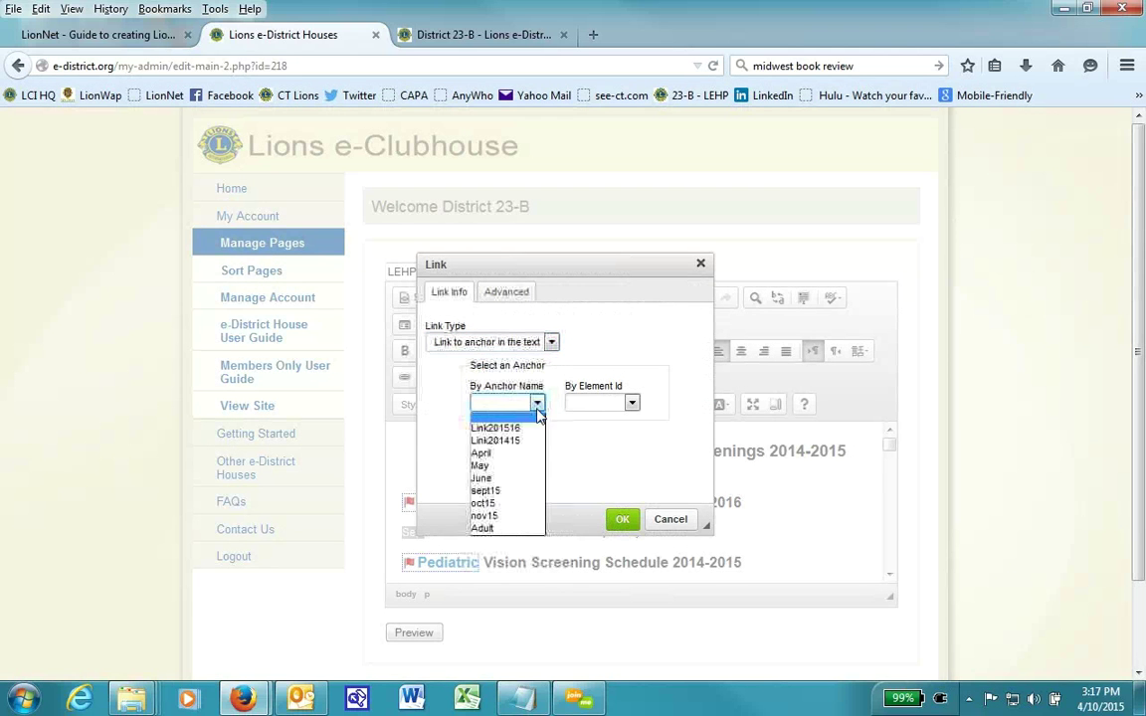
left_click(524, 491)
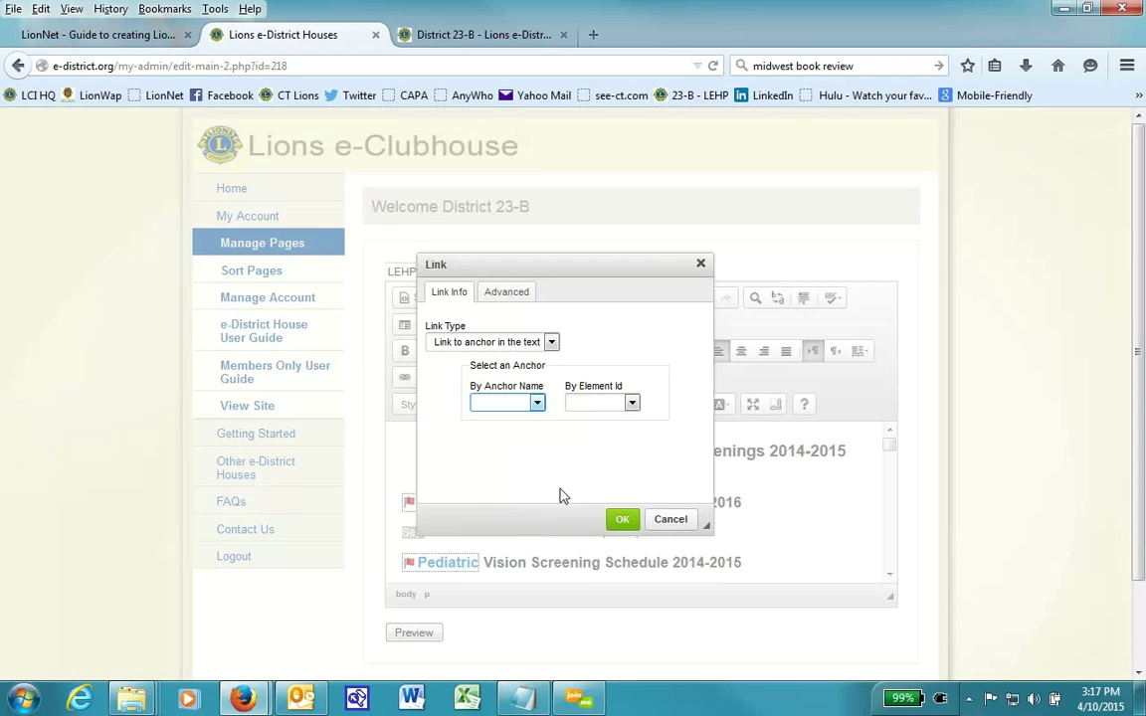
left_click(618, 521)
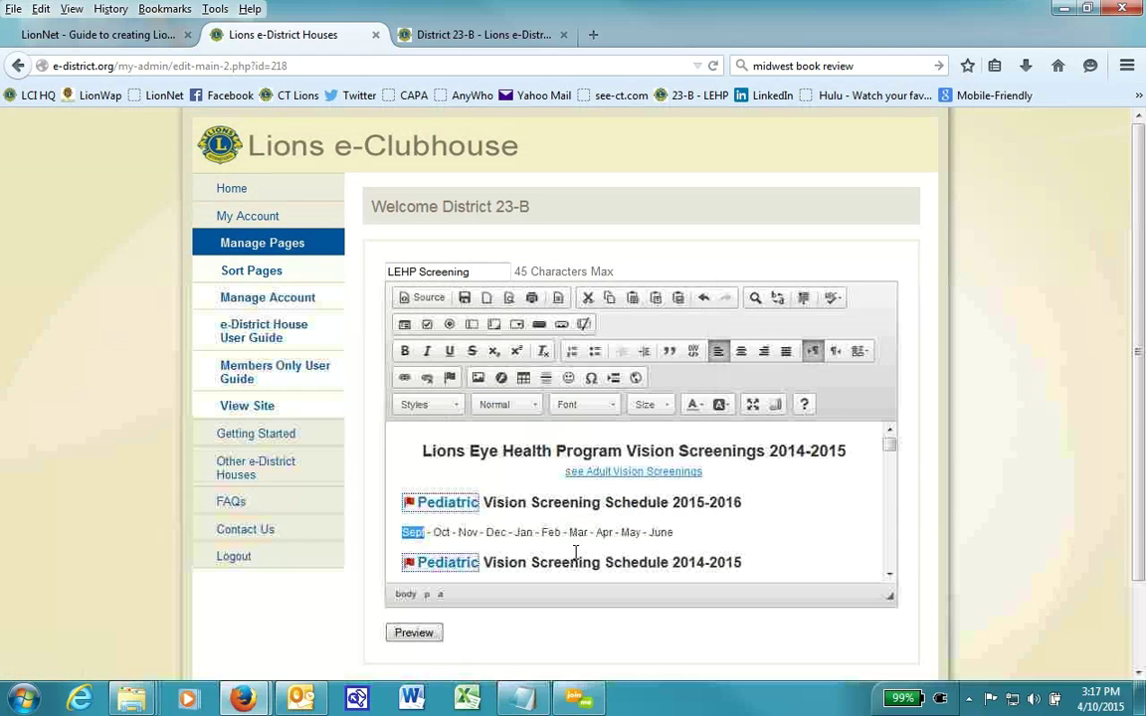
Link "Oct" in the 2015-2016 month list to the oct15 anchor in the page.
double_click(438, 532)
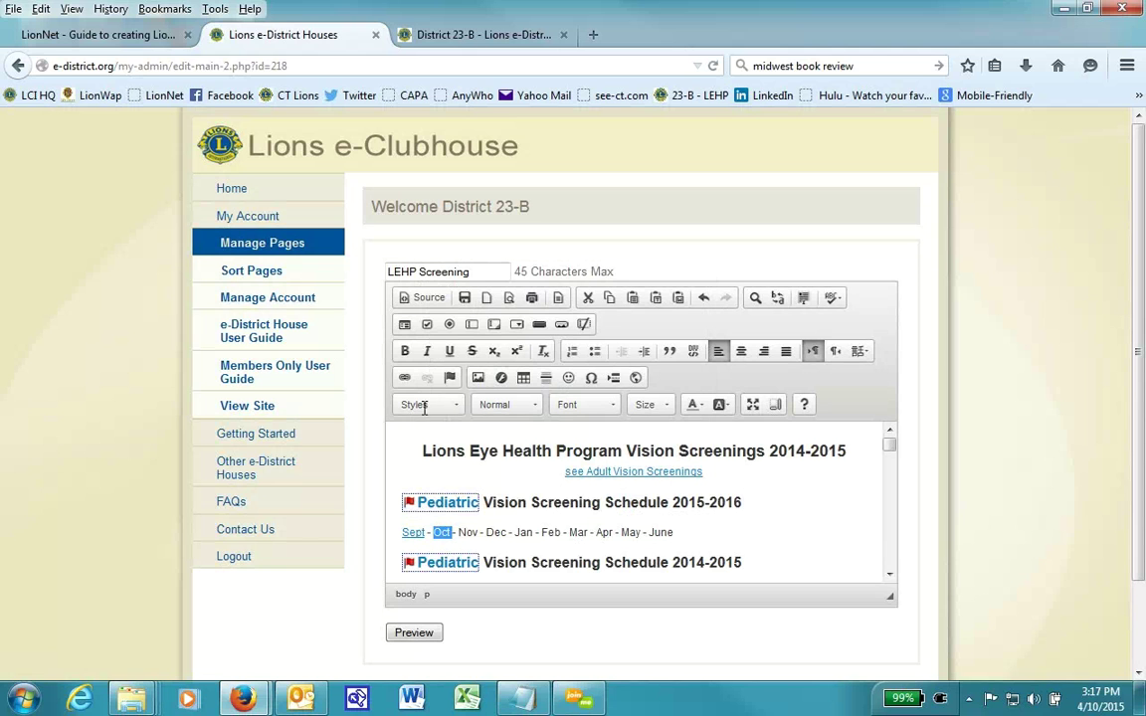
left_click(404, 377)
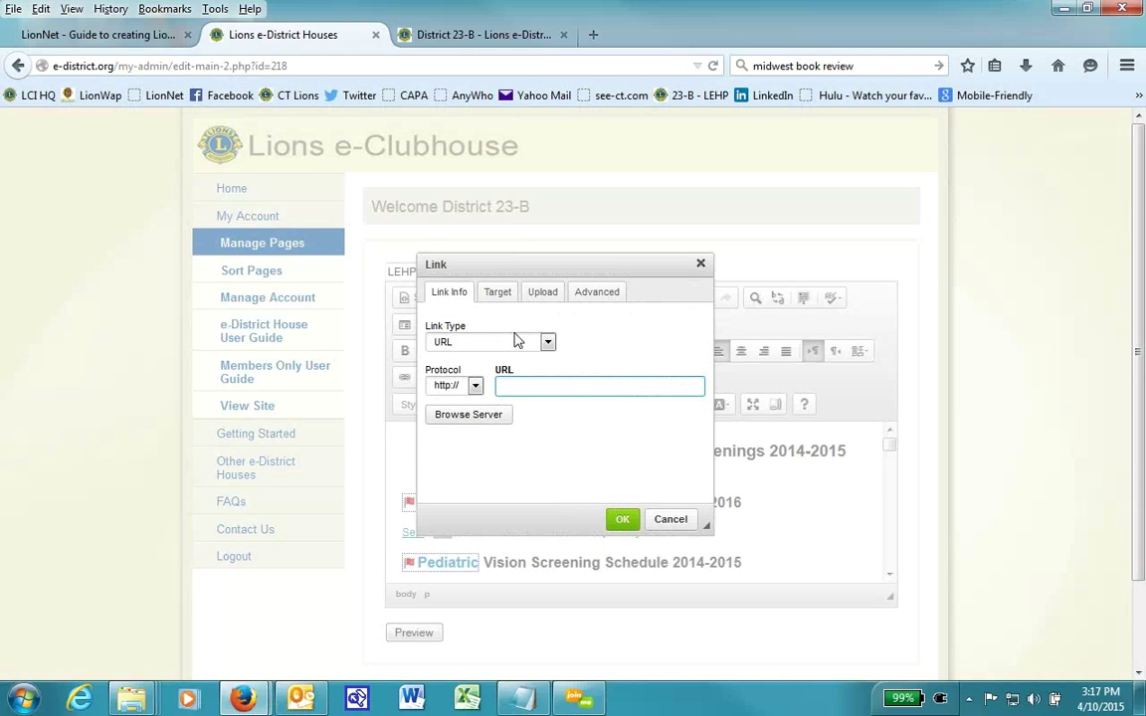
left_click(514, 341)
left_click(487, 366)
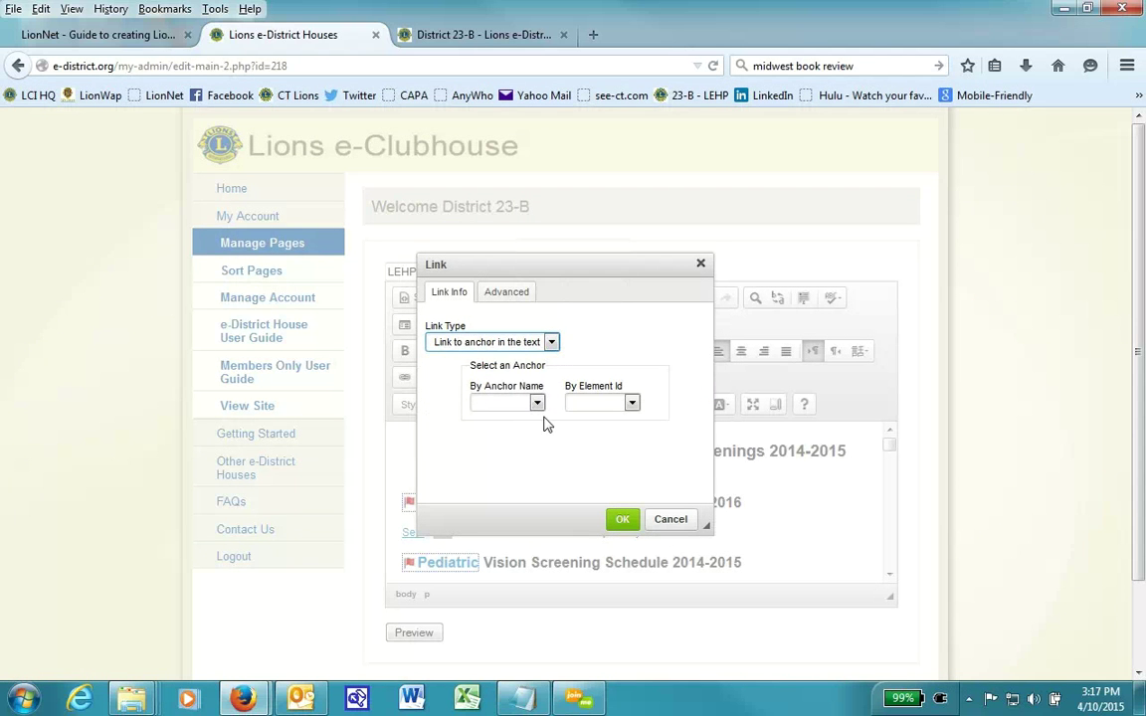
left_click(536, 403)
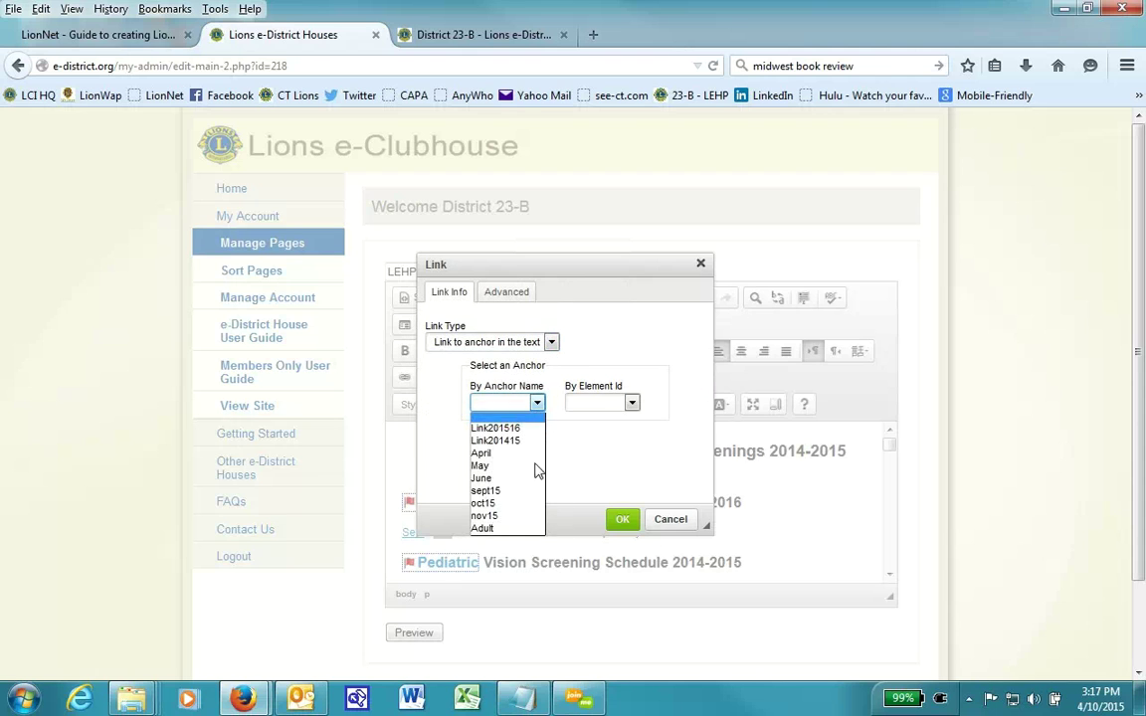
left_click(516, 521)
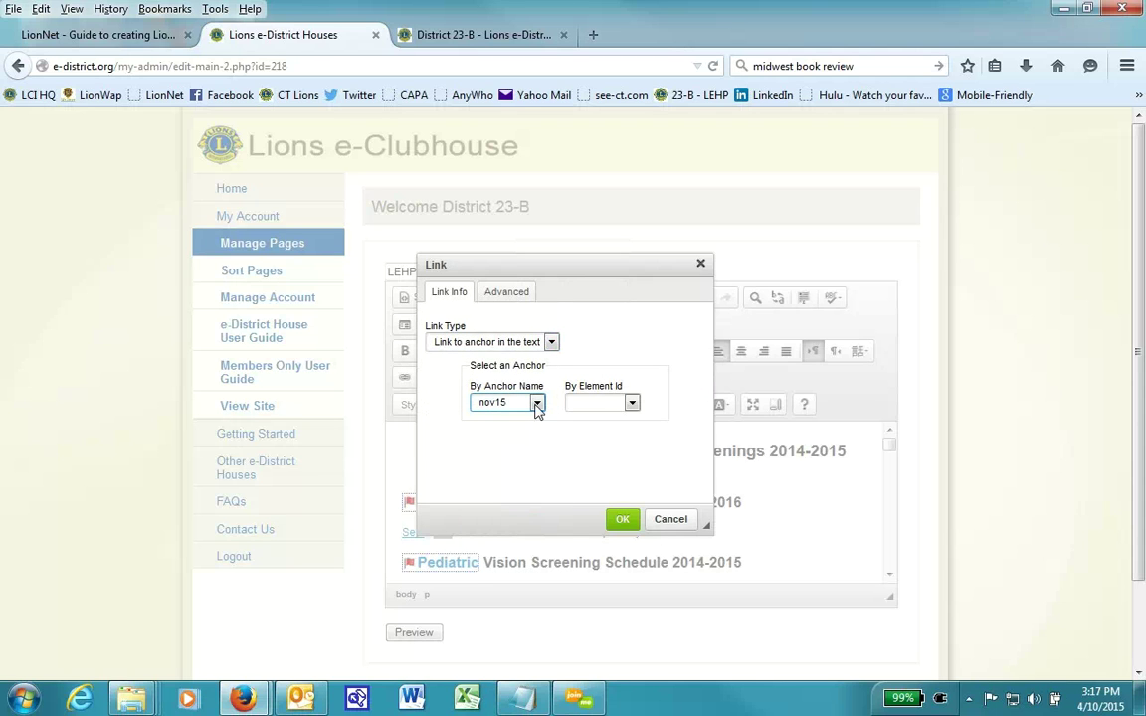
left_click(536, 403)
left_click(511, 504)
left_click(622, 519)
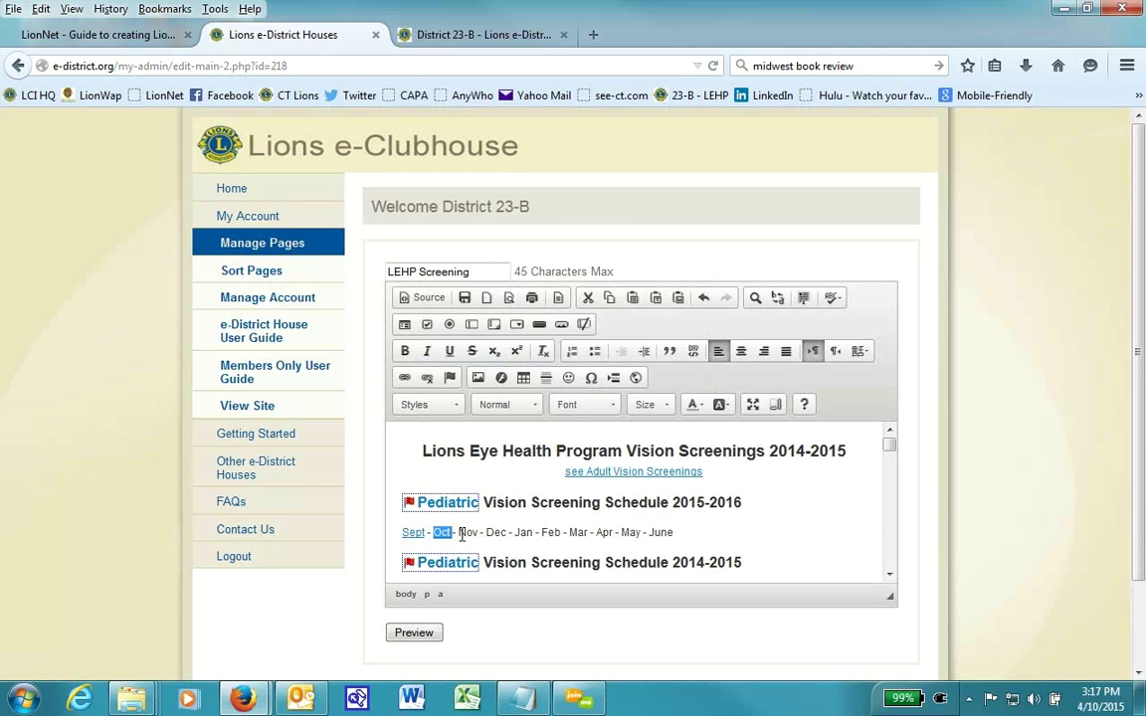
Link "Nov" in the 2015-2016 month list to the nov15 anchor in the page.
left_click_drag(458, 533, 480, 531)
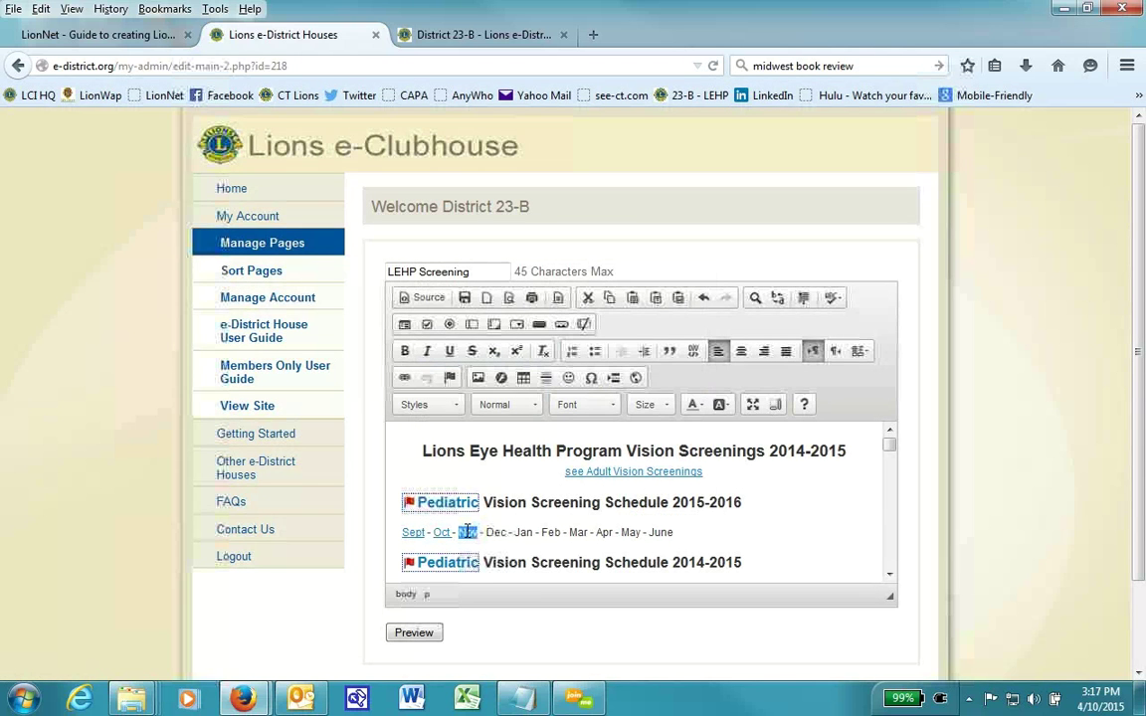
left_click(405, 378)
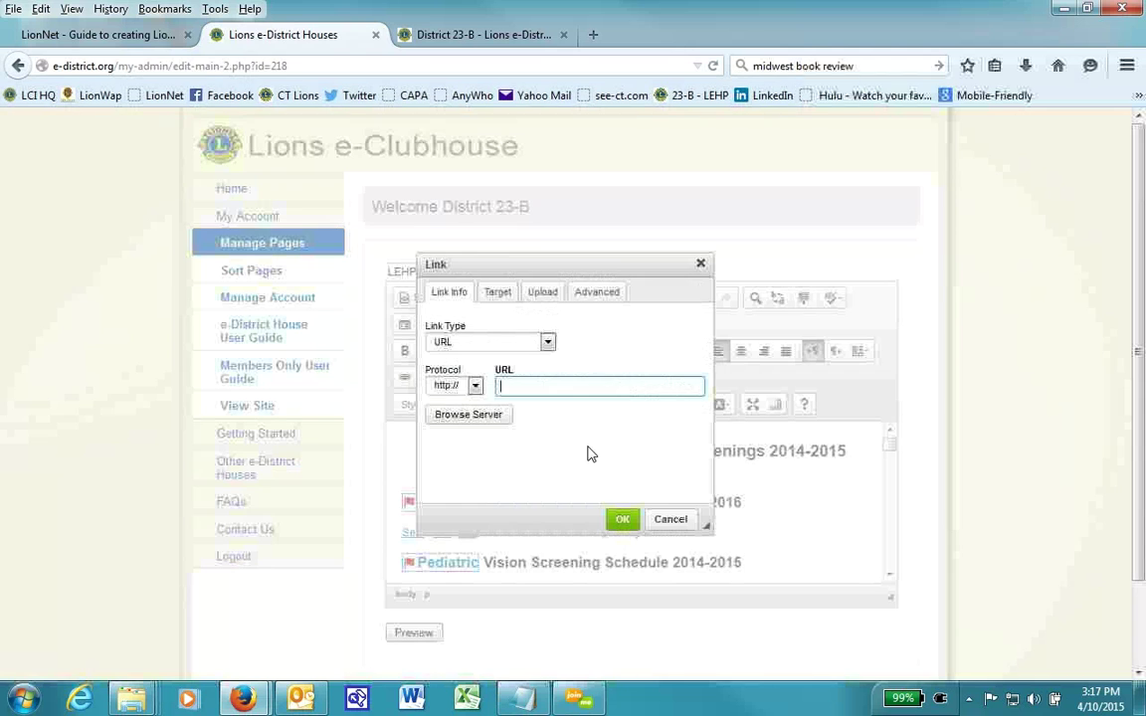
left_click(474, 386)
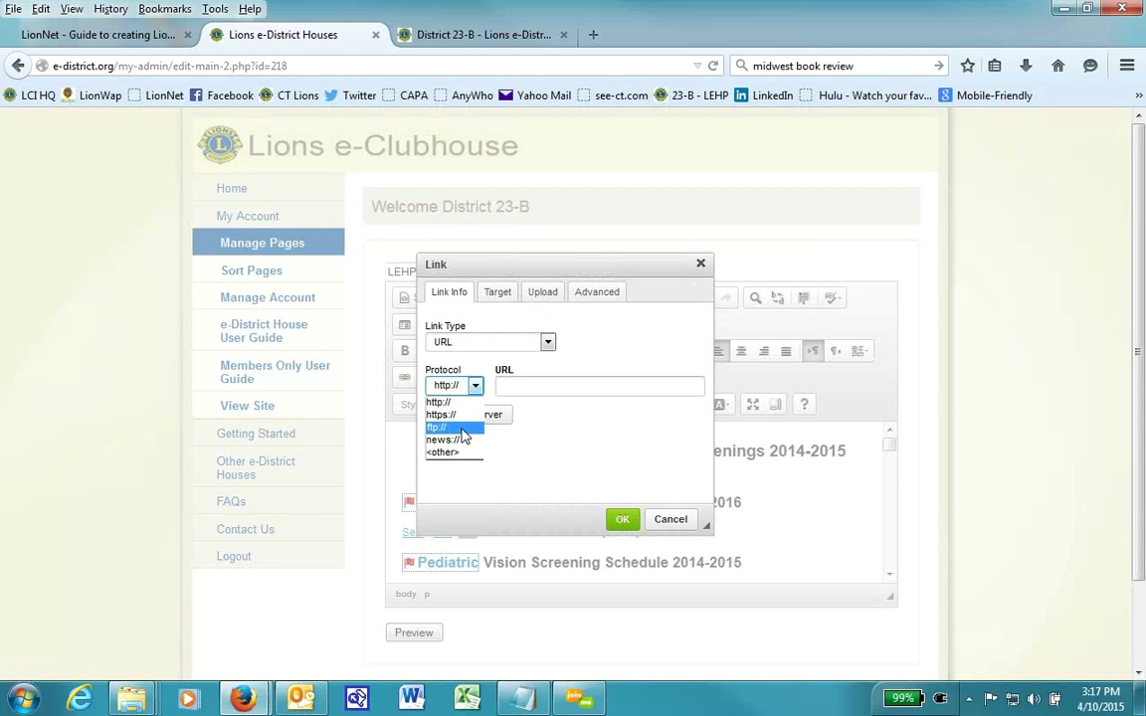
left_click(478, 342)
left_click(475, 371)
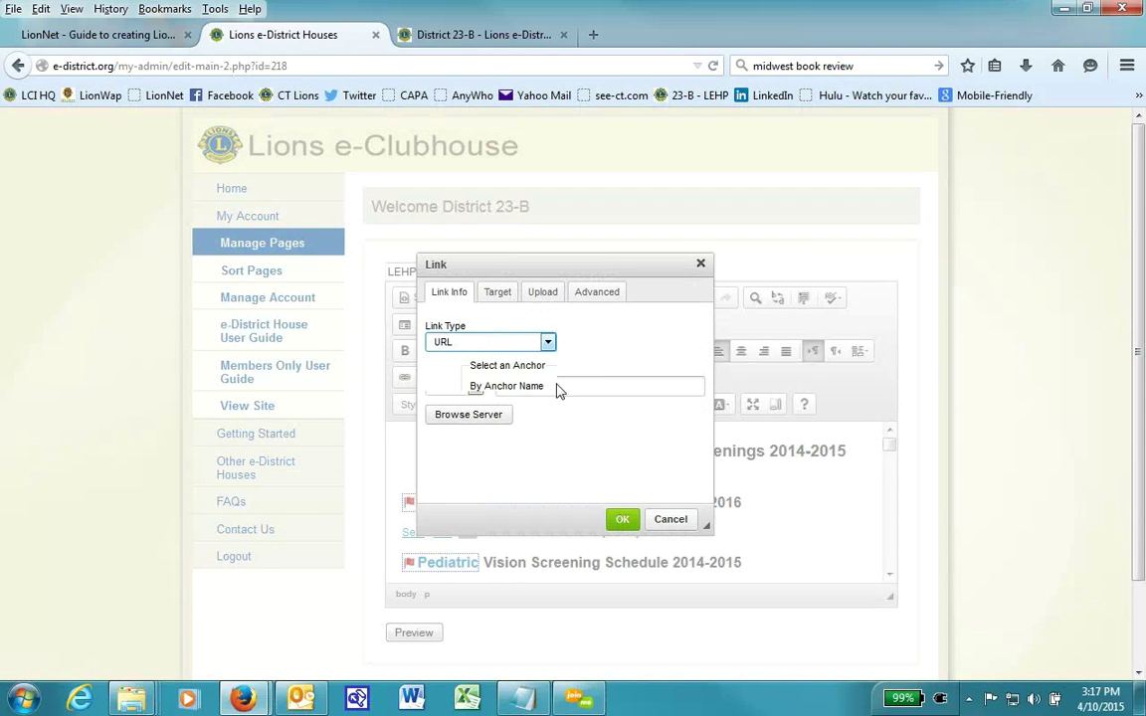
left_click(537, 403)
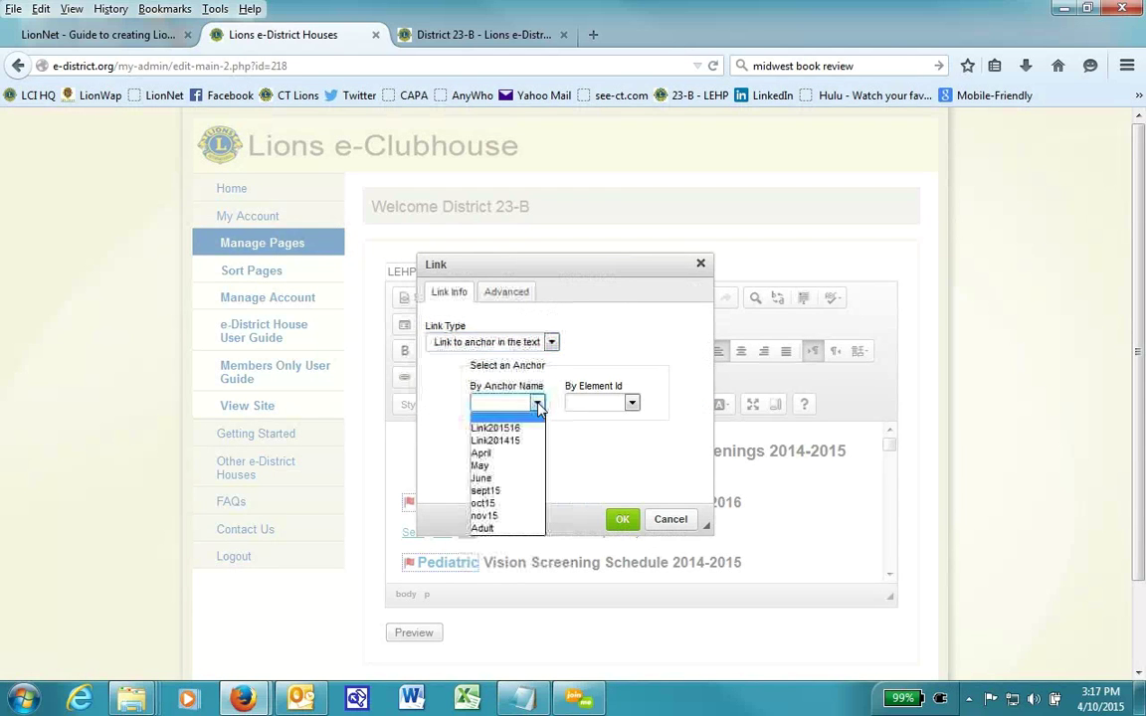
left_click(524, 517)
left_click(623, 521)
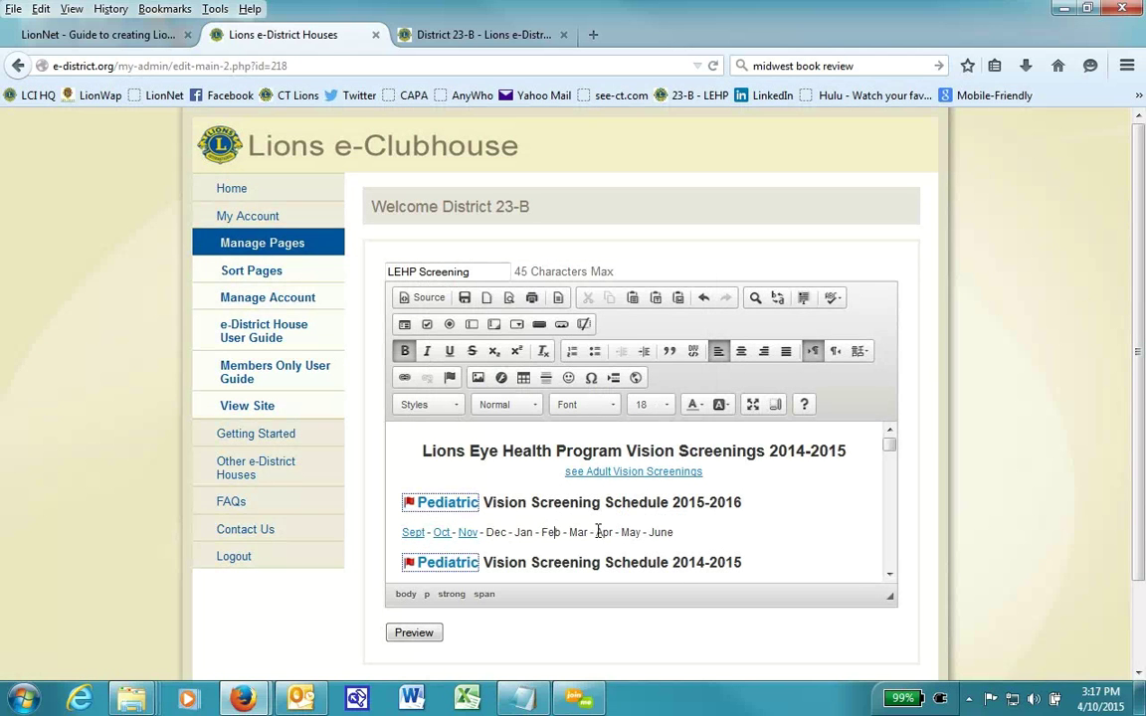
left_click(395, 530)
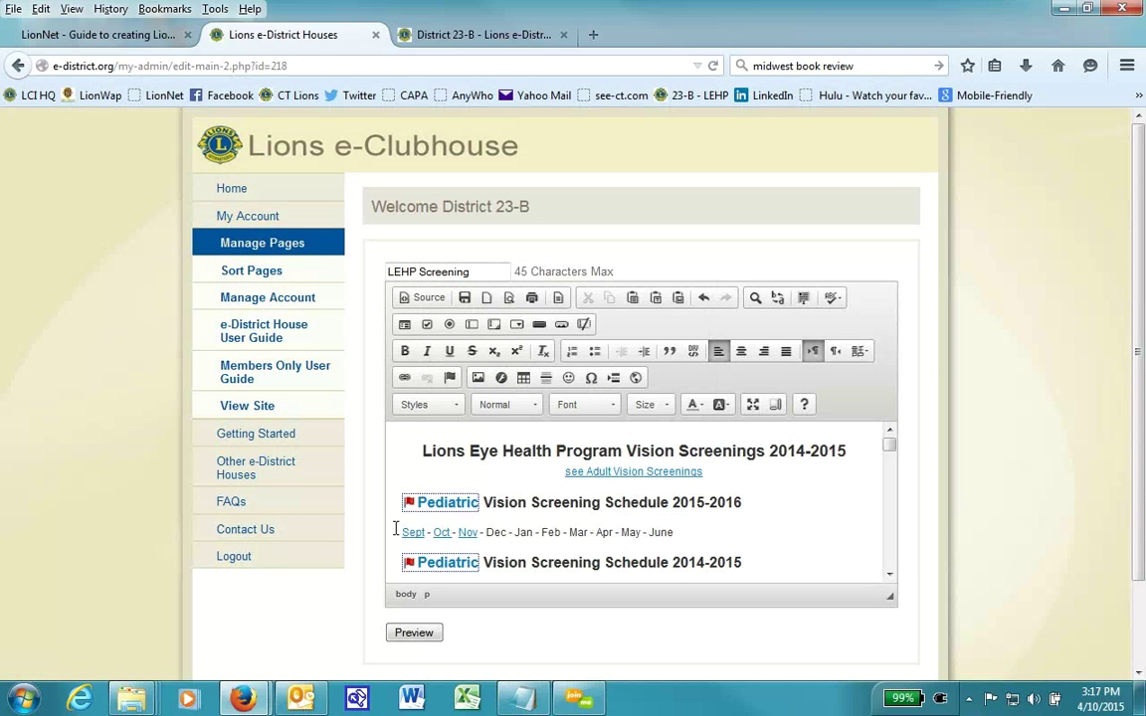
Preview and publish the LEHP Screening page, and reload its live version on the District 23-B site.
left_click(413, 635)
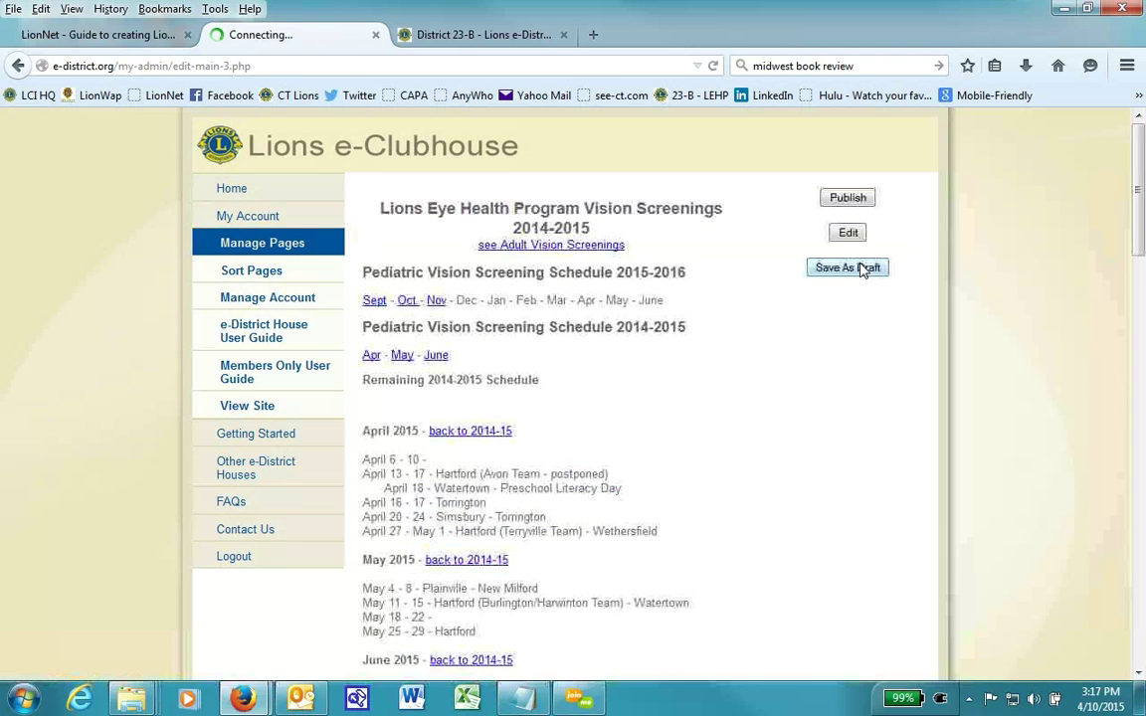
left_click(849, 198)
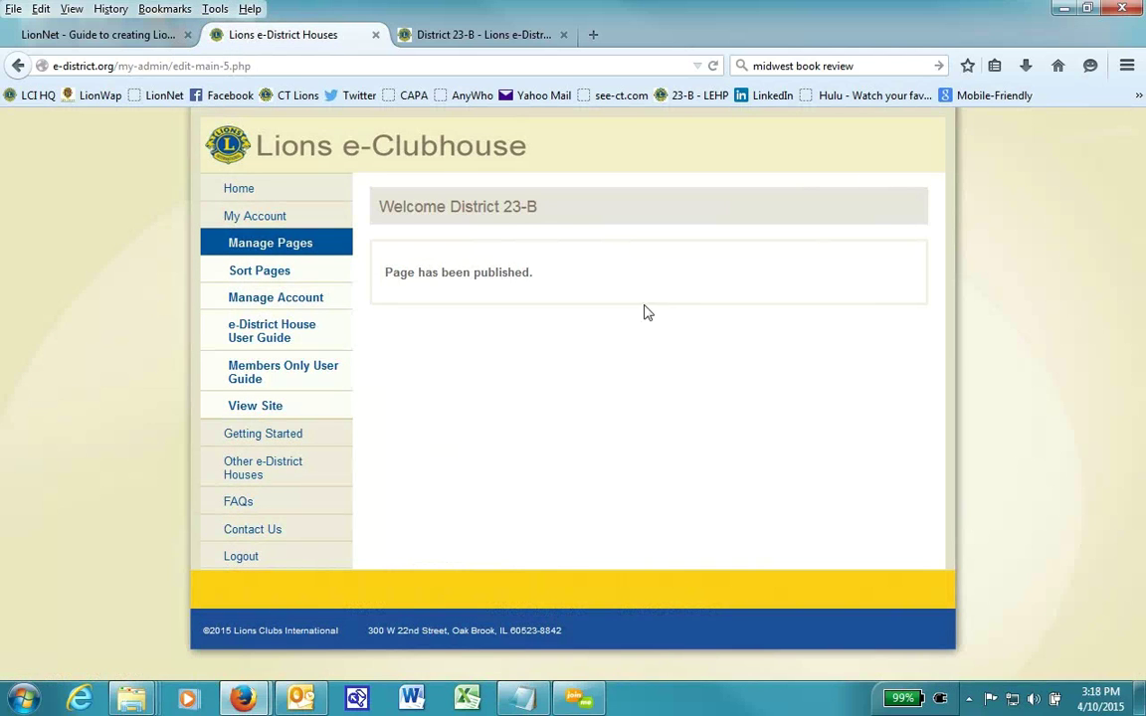
left_click(487, 37)
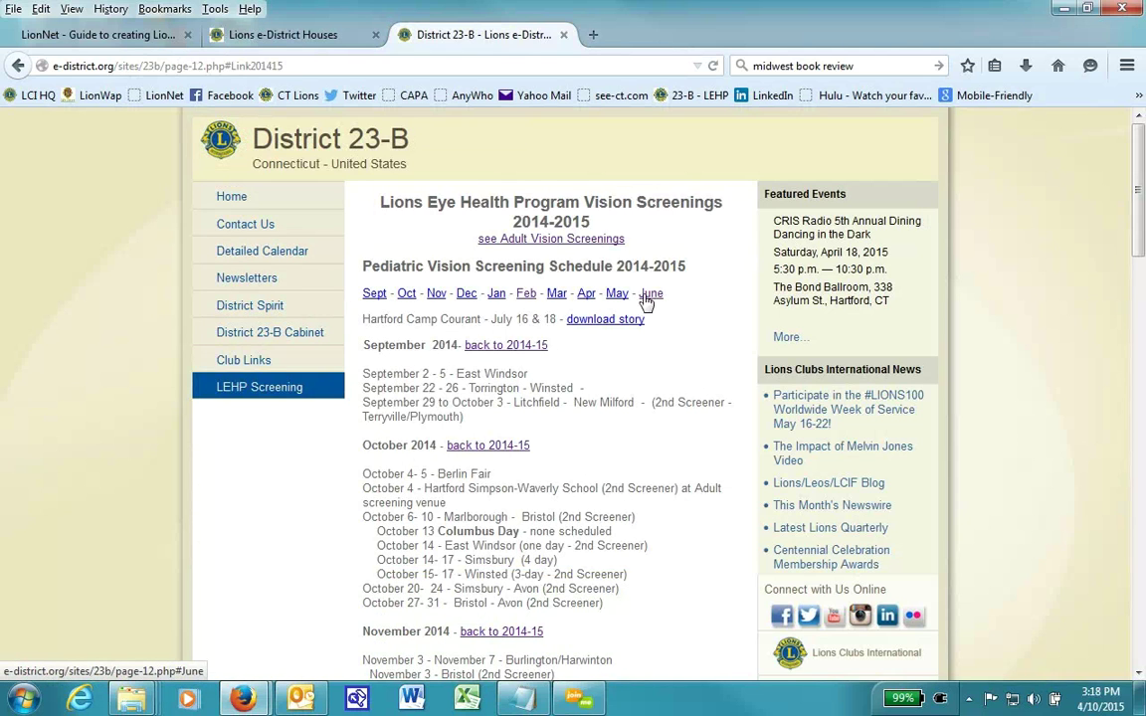
left_click(714, 67)
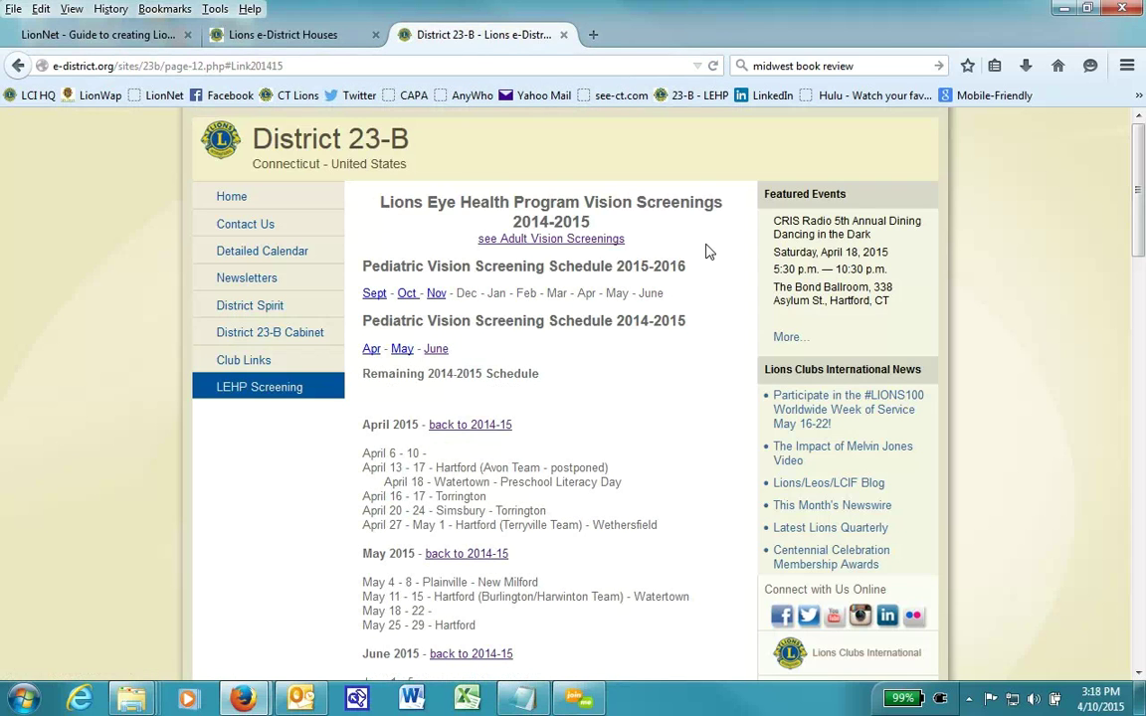
Test the Sept, Oct and Nov links on the live page, returning each time through the month's "back to 2015-2016" link.
left_click(374, 295)
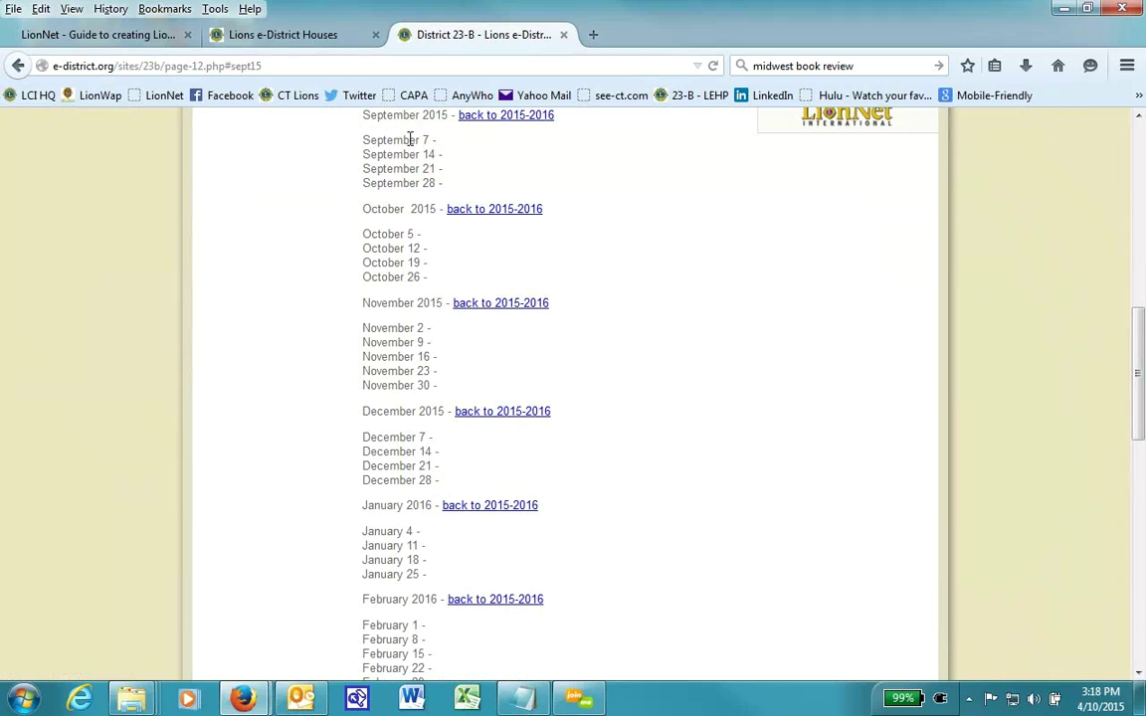
left_click(491, 120)
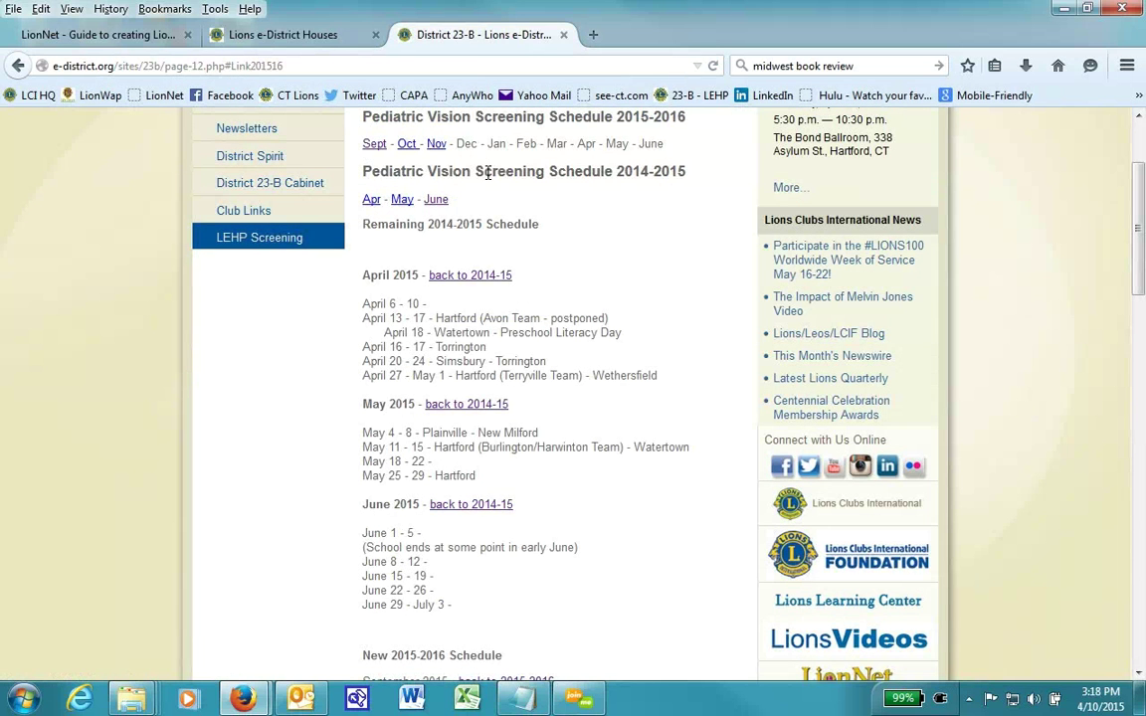
left_click(407, 144)
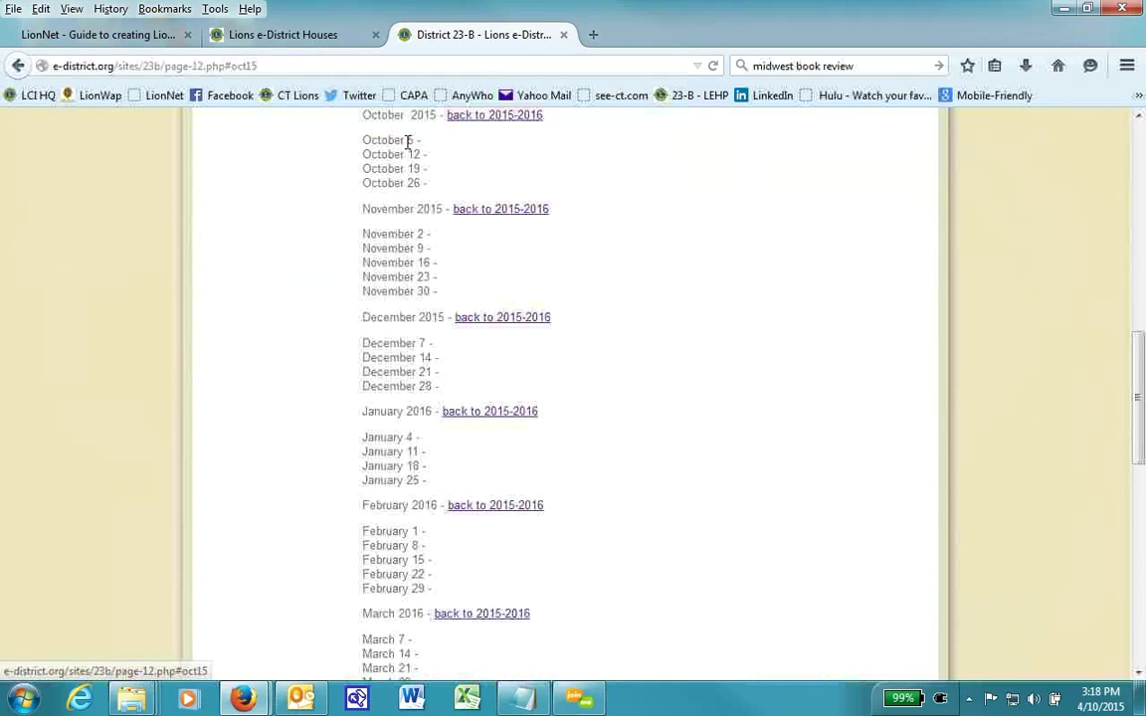
left_click(502, 116)
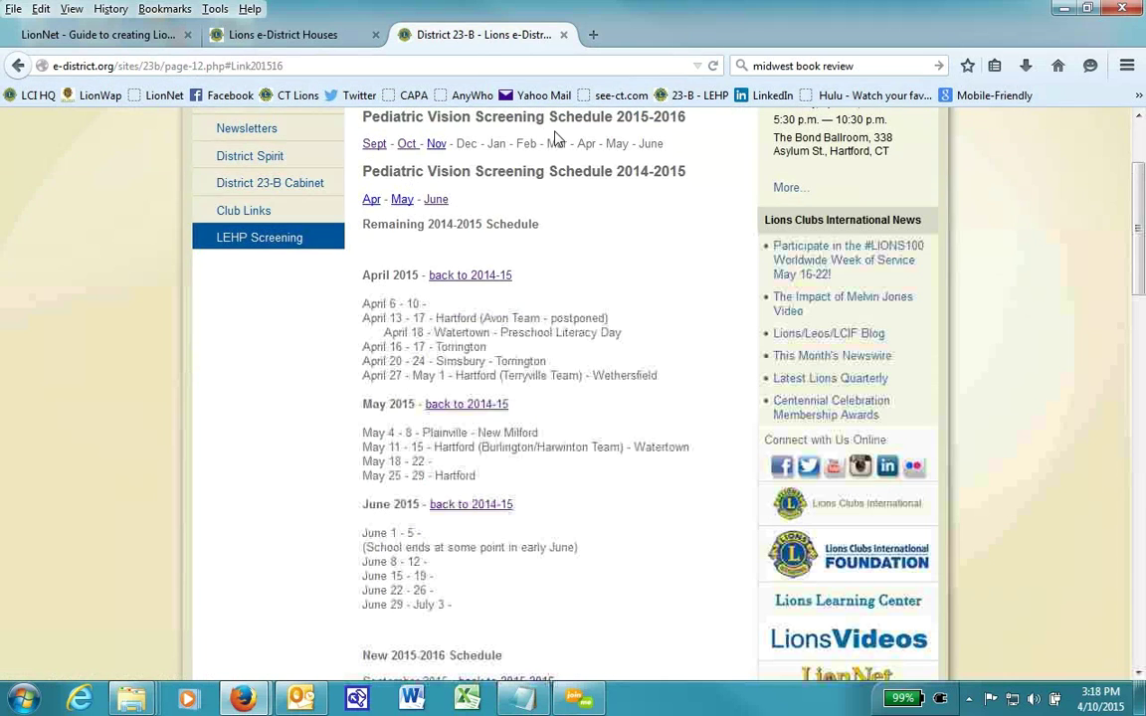
left_click(436, 145)
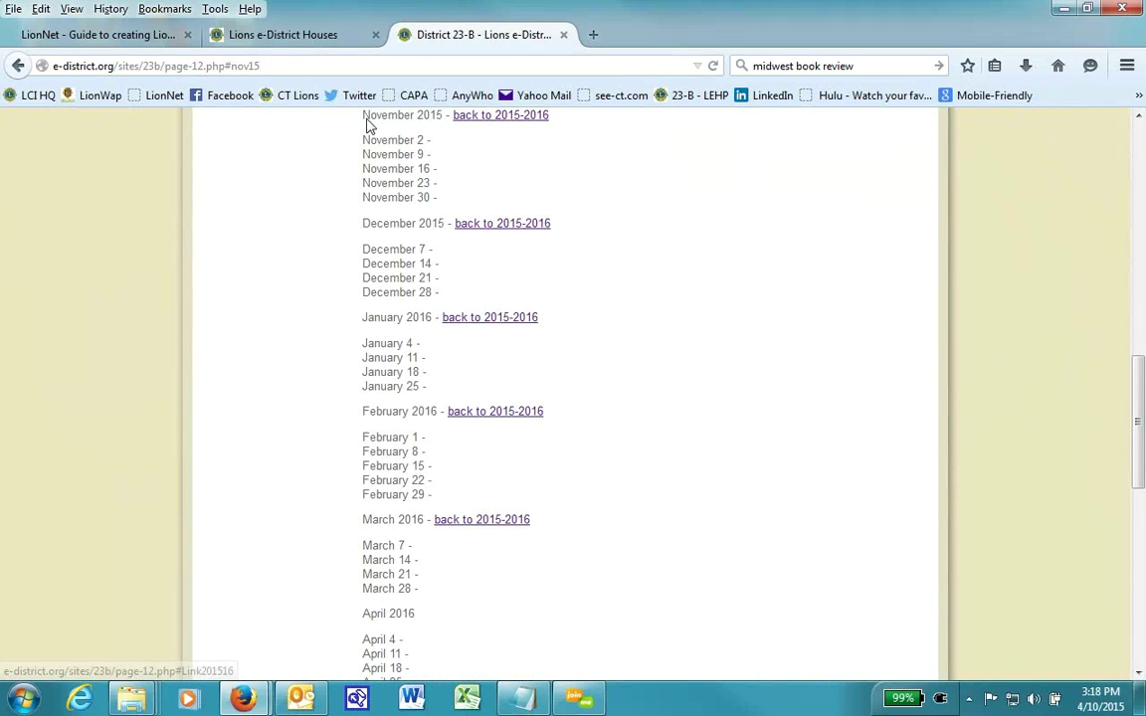
left_click(485, 117)
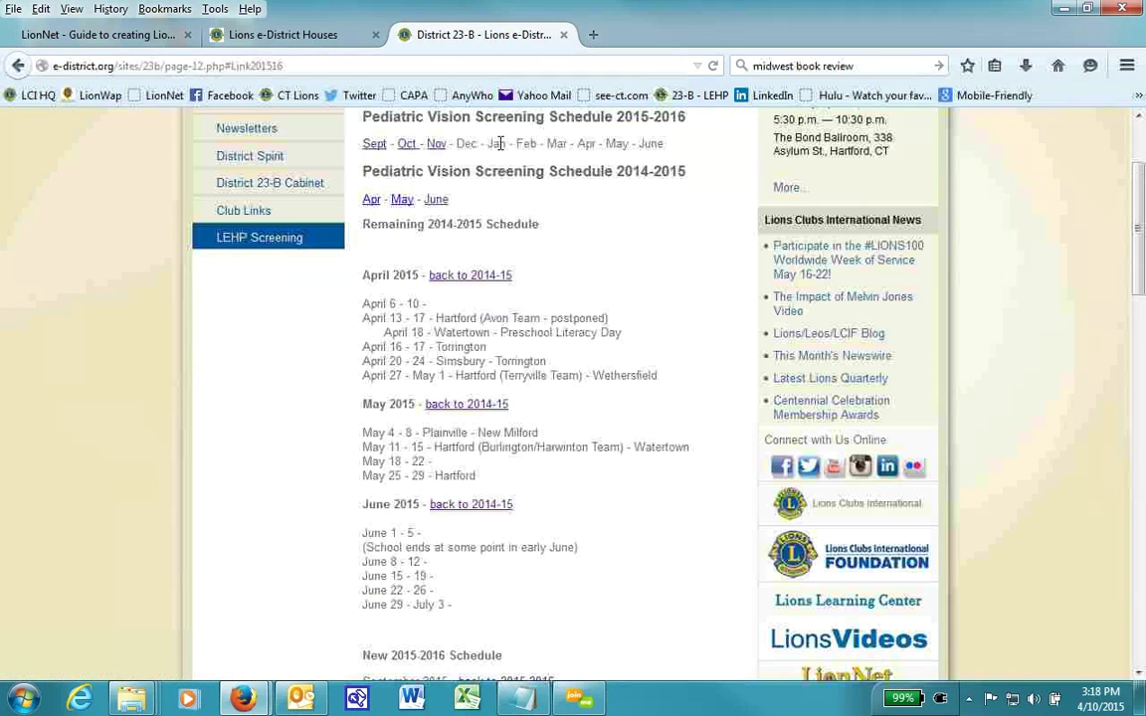